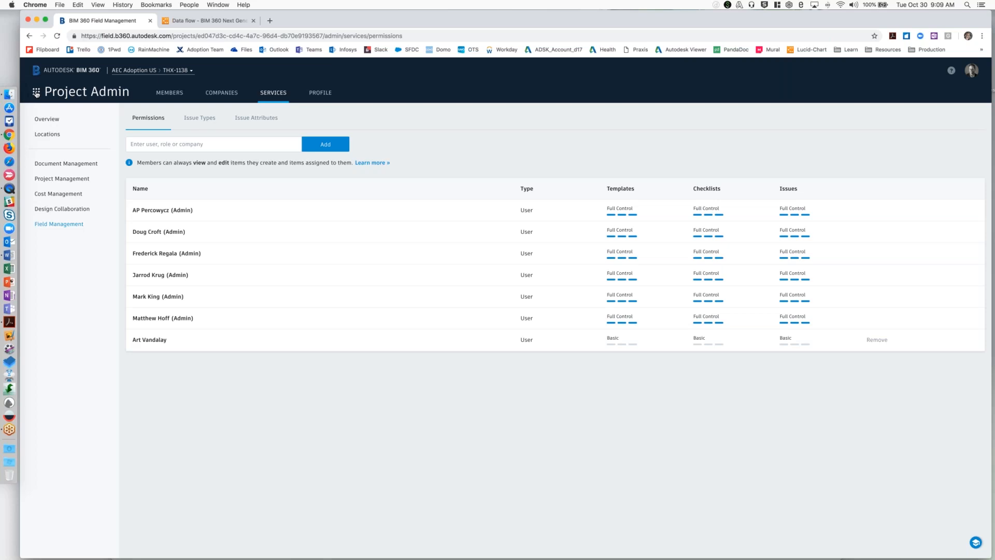
Review the project's location breakdown by level and area, closing it without changes.
click(36, 94)
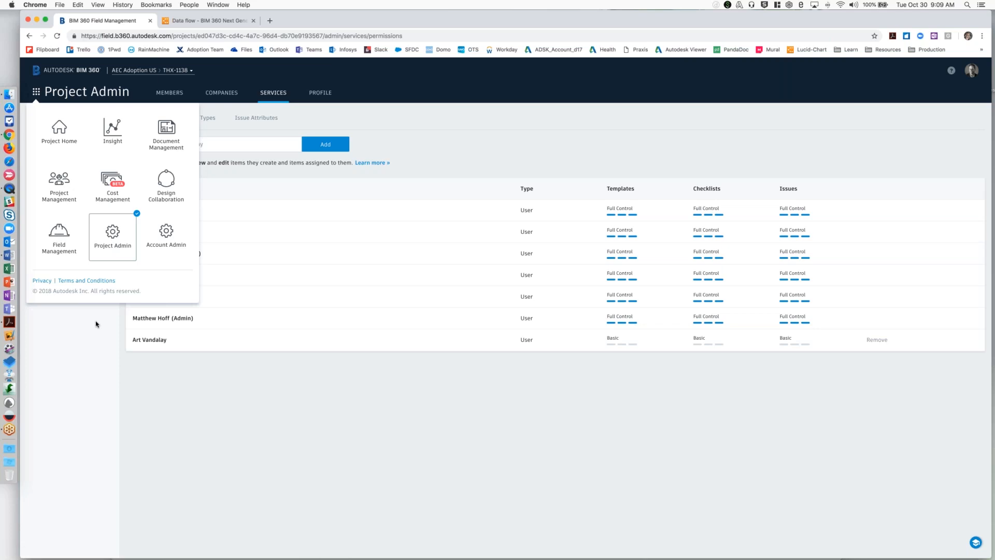
click(125, 244)
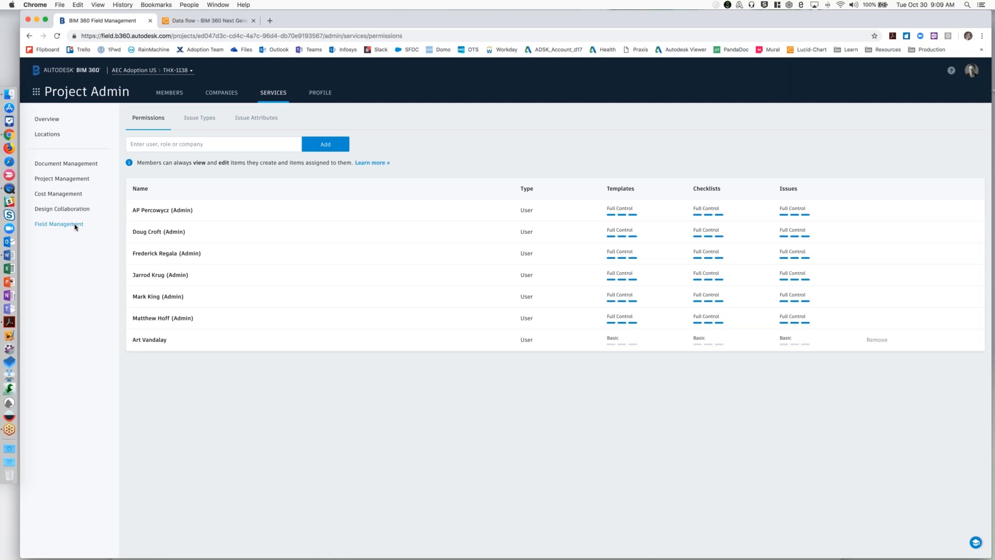
click(49, 136)
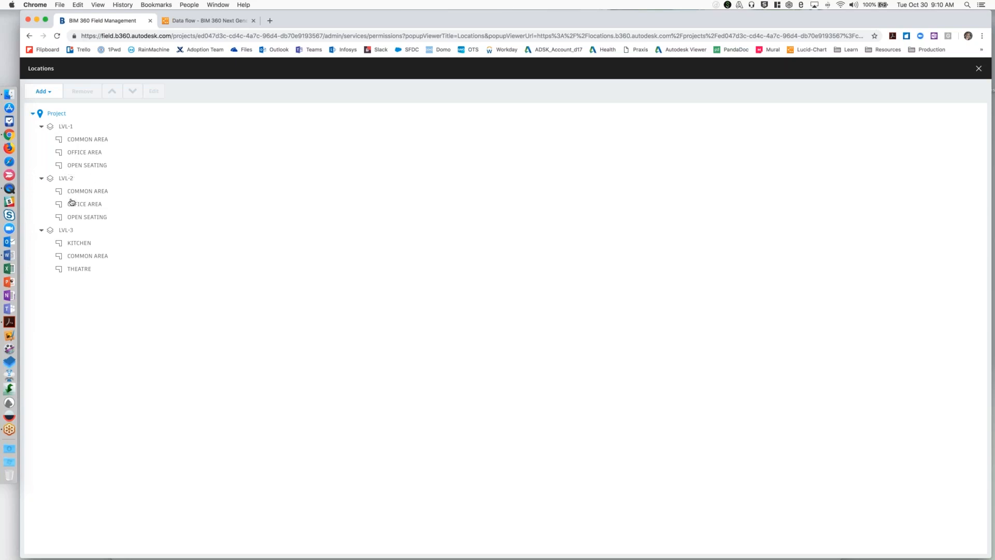
click(979, 68)
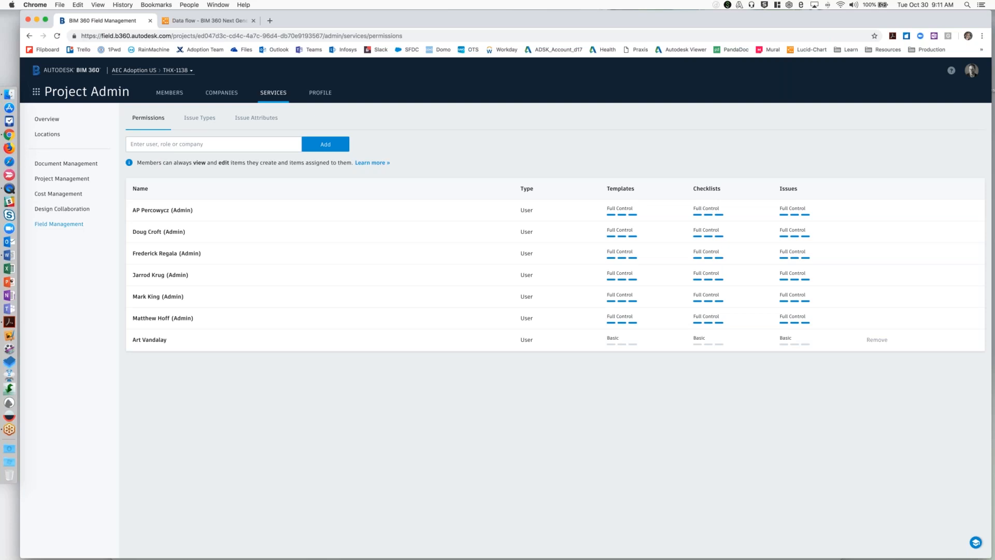
Find the Autodesk team member by first name and add them to the Field Management permissions list.
click(207, 144)
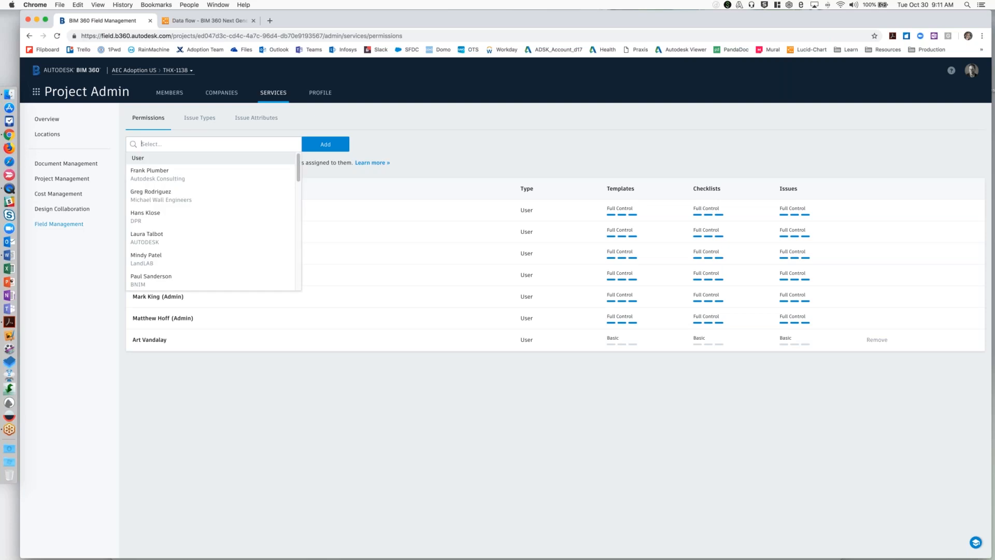
text(shir)
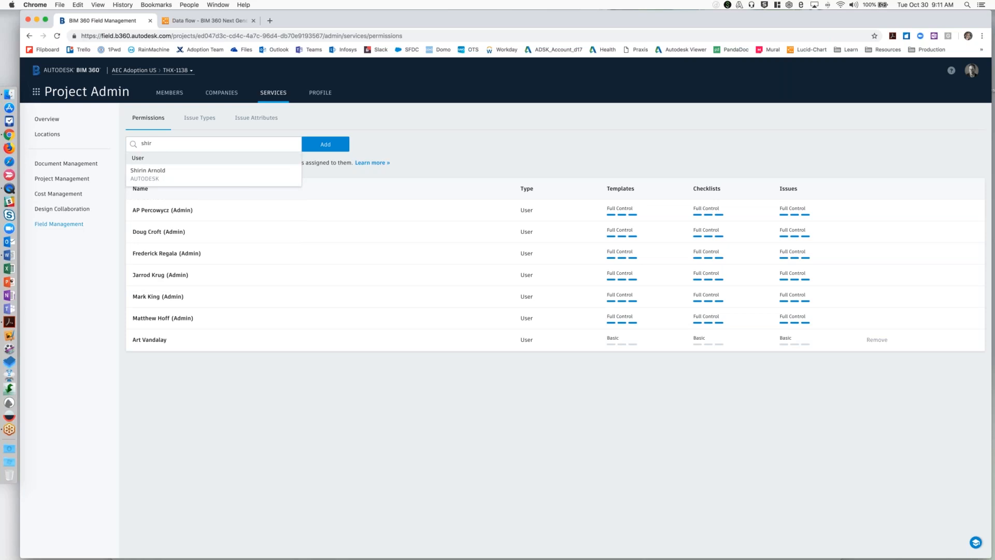
click(210, 170)
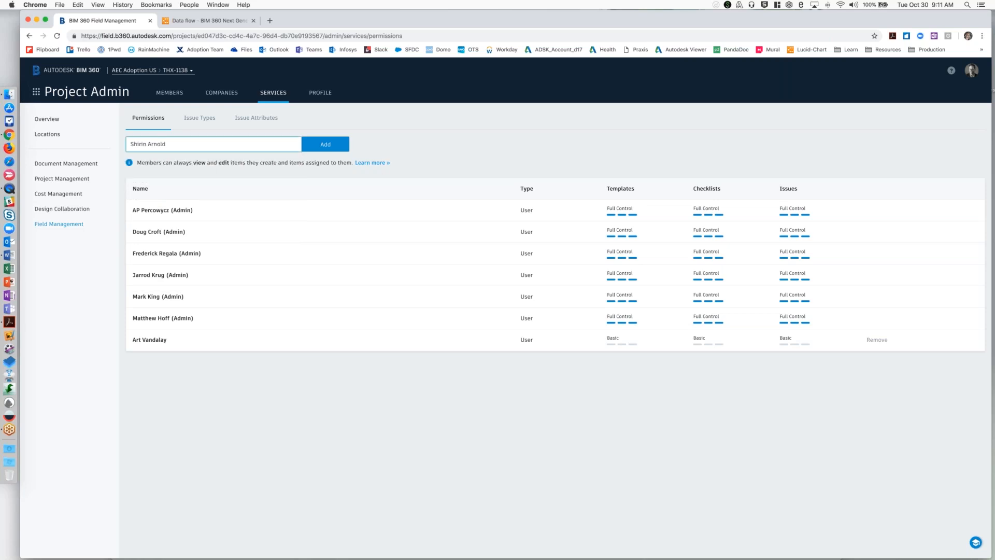
click(332, 149)
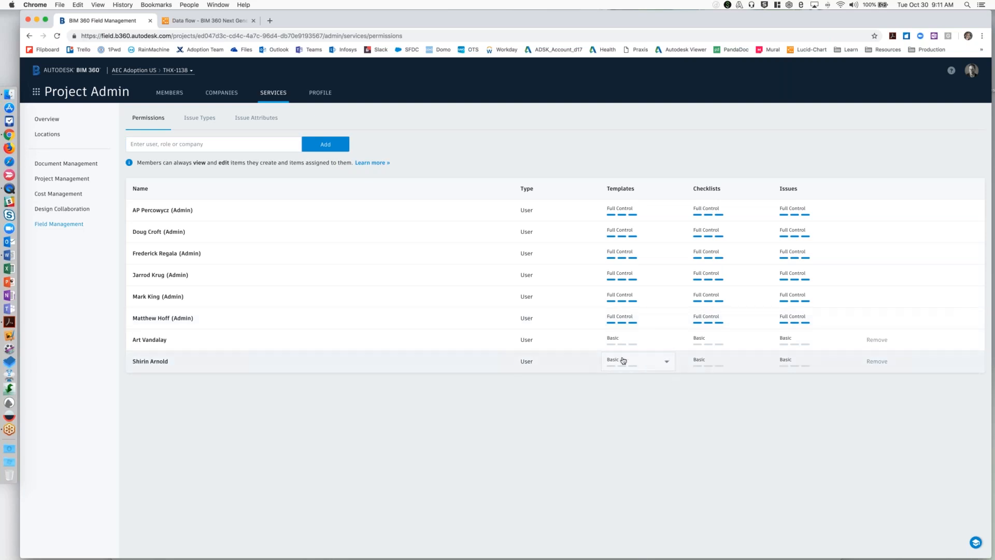
Review the permission level explanations and set the newly added member's Issues permission to View and Create.
click(372, 163)
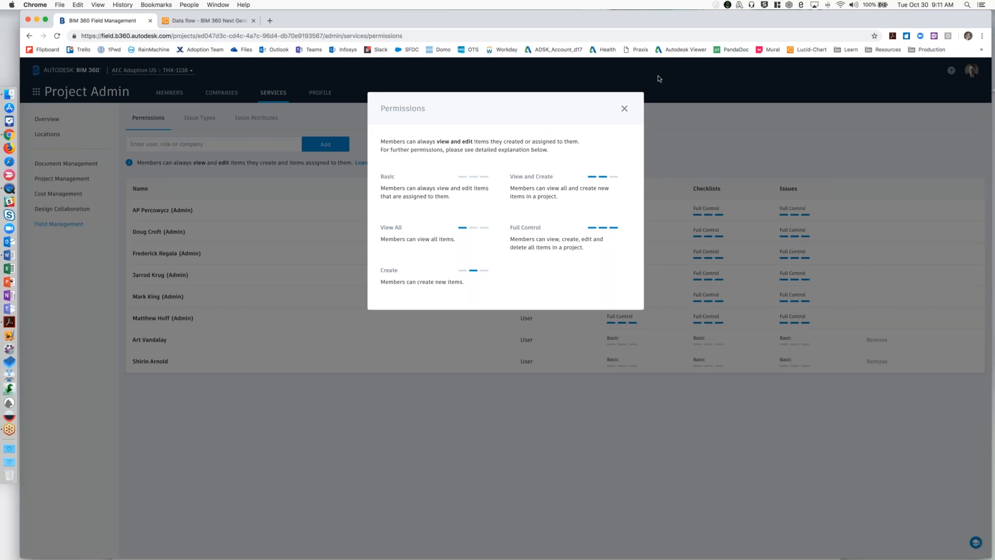
click(625, 109)
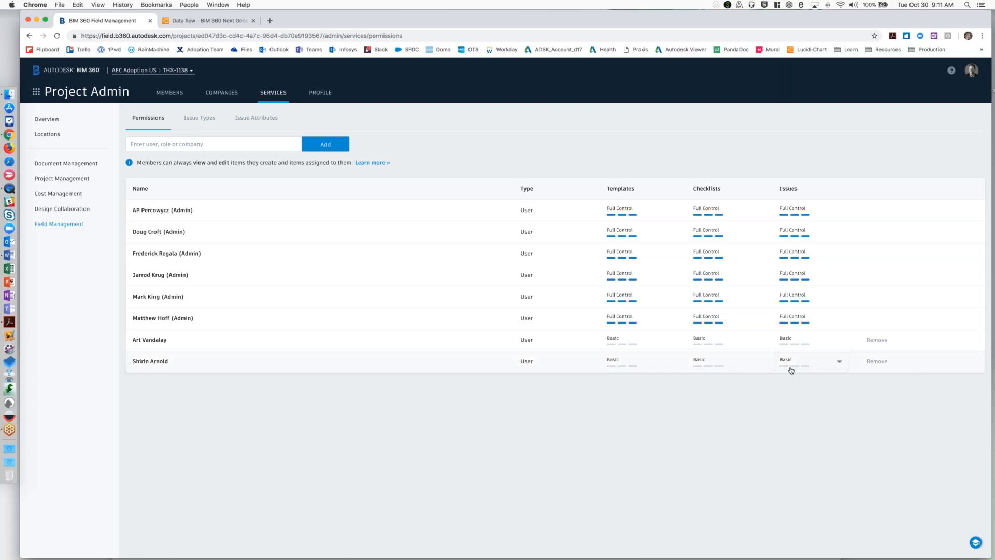
click(790, 362)
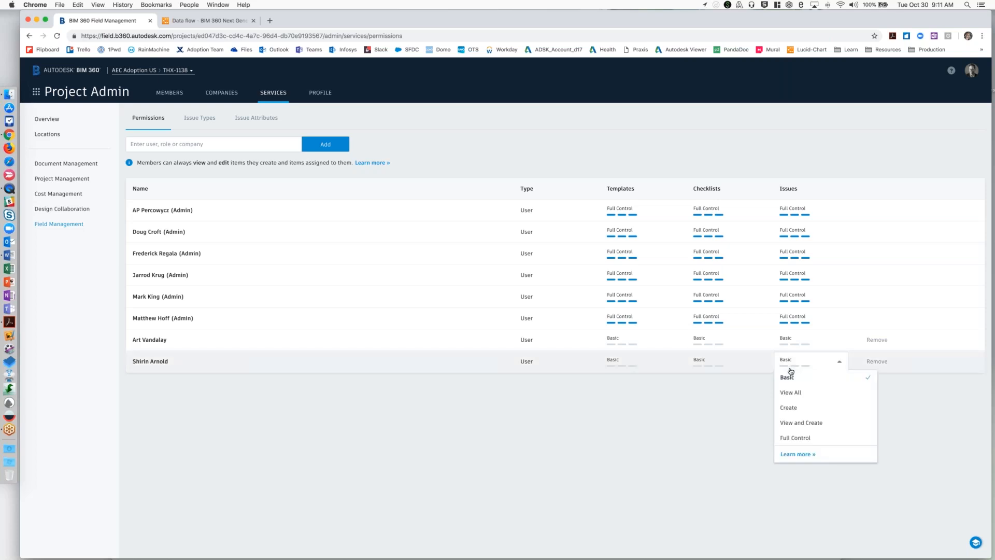
click(810, 423)
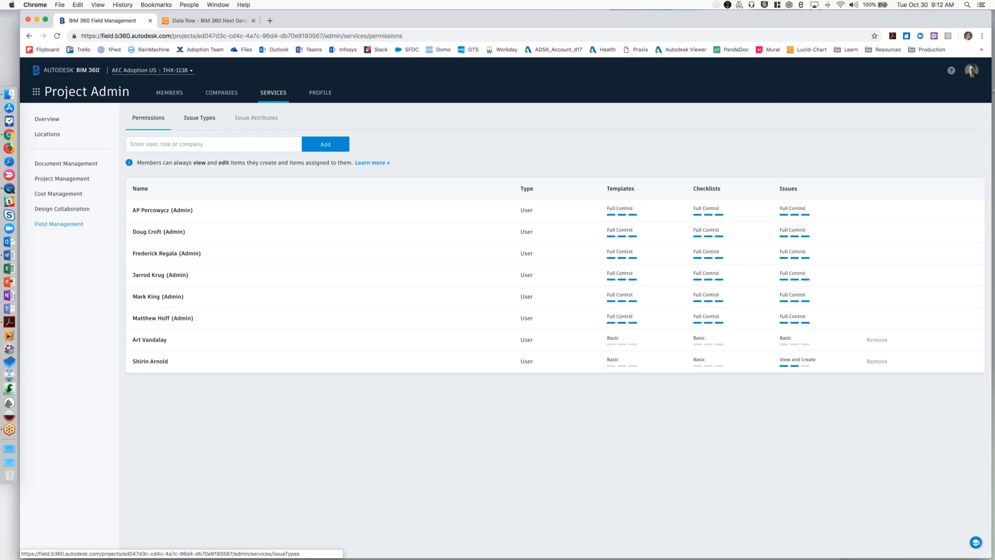
Examine the issue types, the Quality sub-types and the custom issue attributes, and return to the issue types.
click(202, 120)
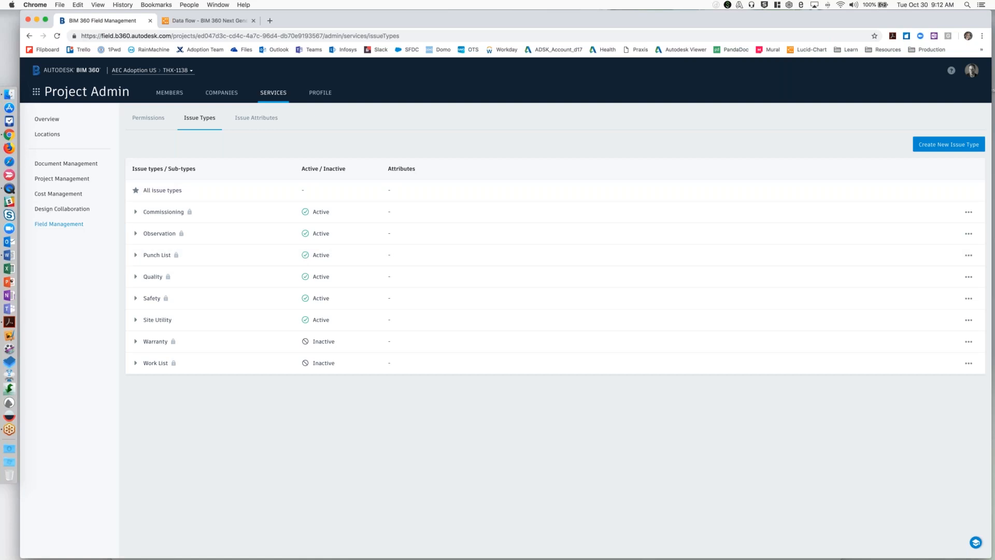
click(136, 277)
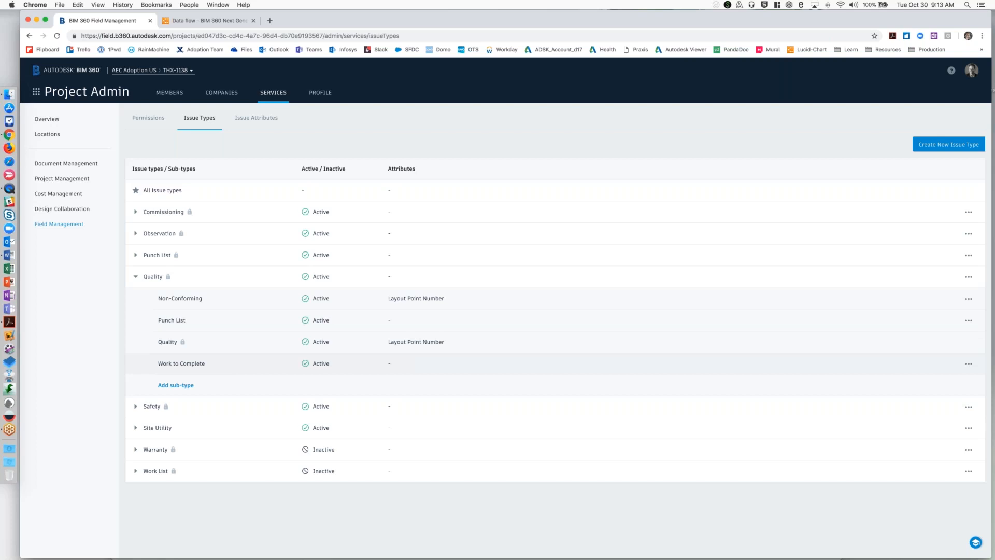
click(260, 120)
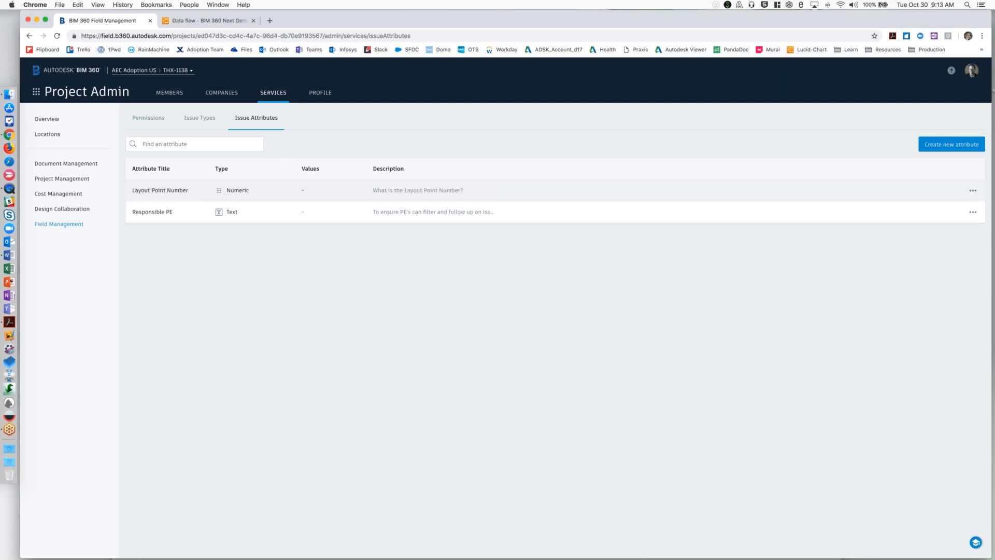
click(200, 117)
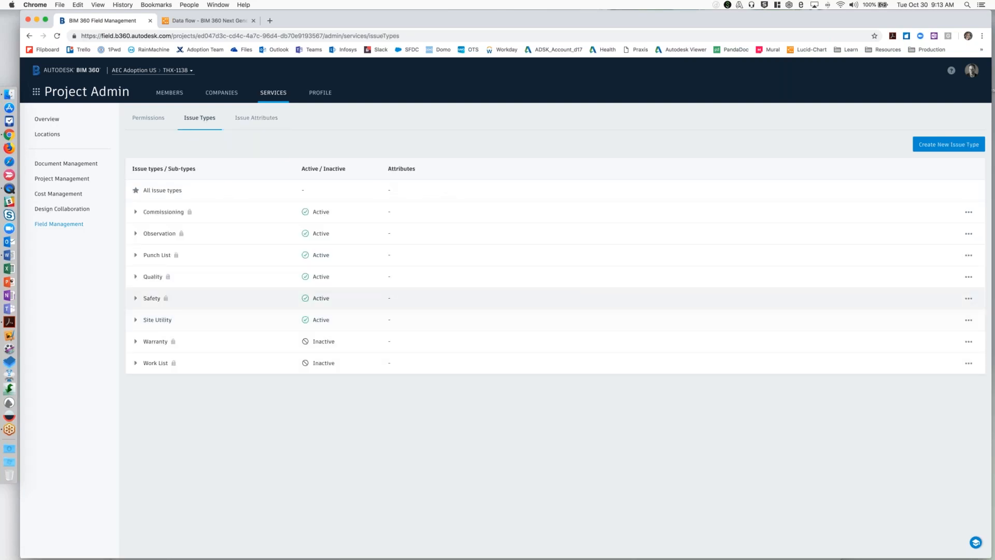
Try out adding the Responsible PE attribute to the Quality sub-type of the Quality issue type, and cancel without saving.
click(135, 277)
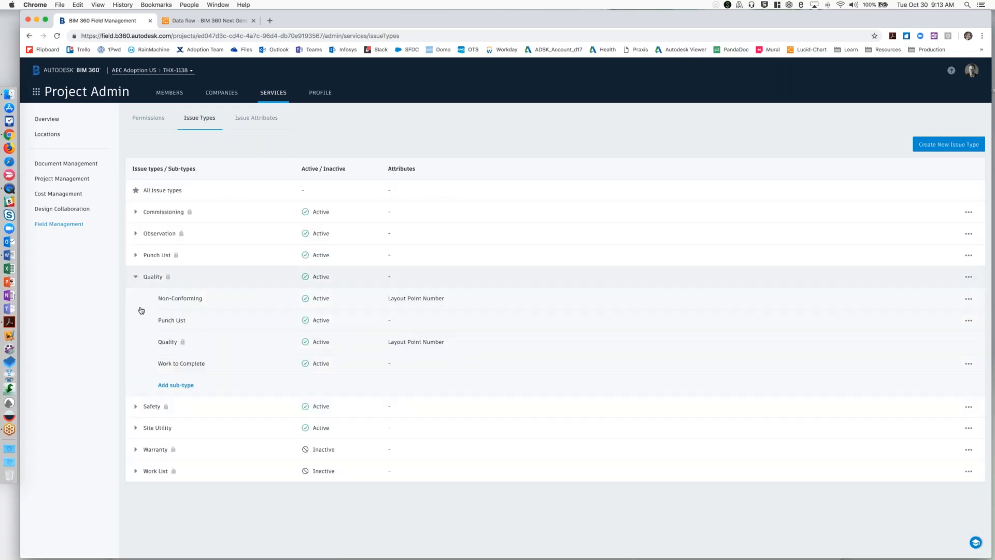
click(171, 342)
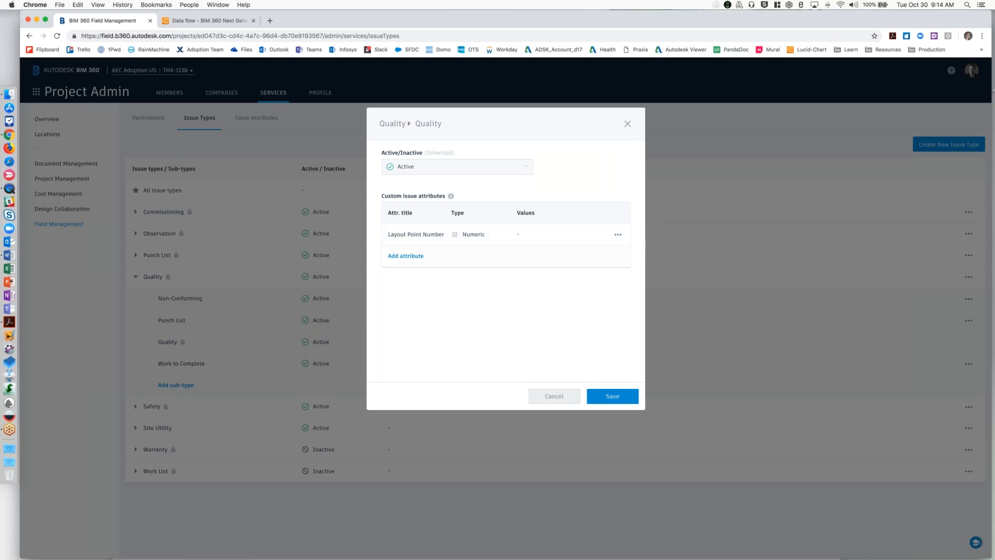
click(405, 256)
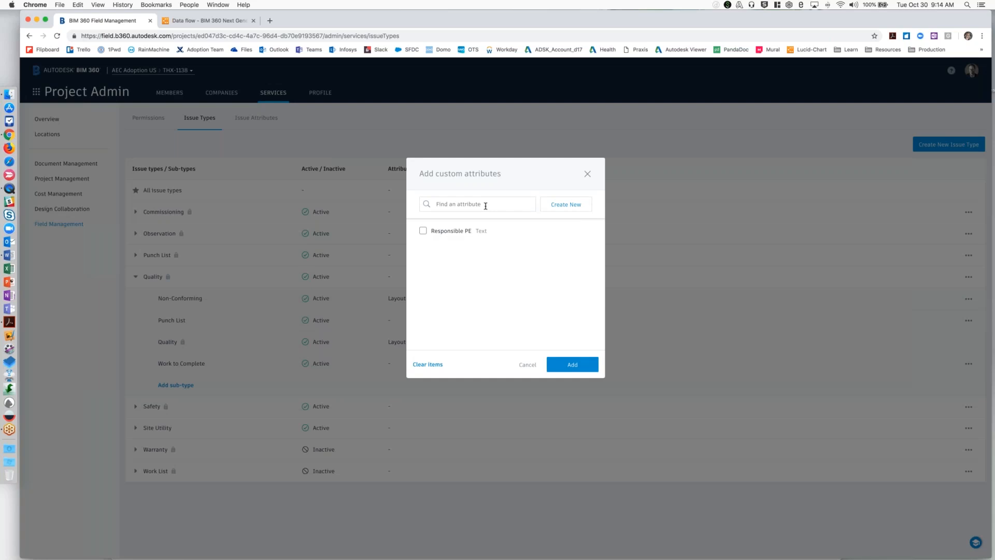
click(423, 230)
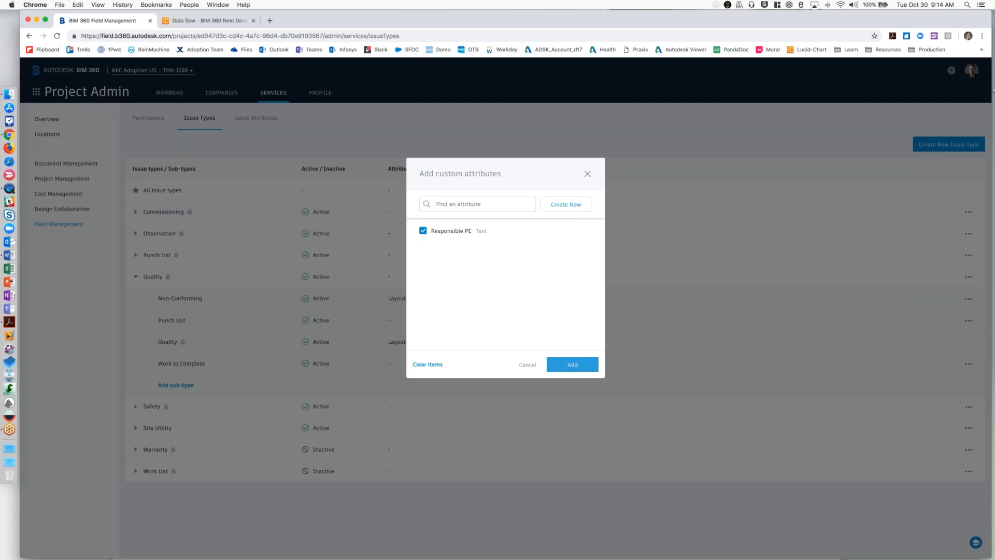
click(527, 365)
click(550, 395)
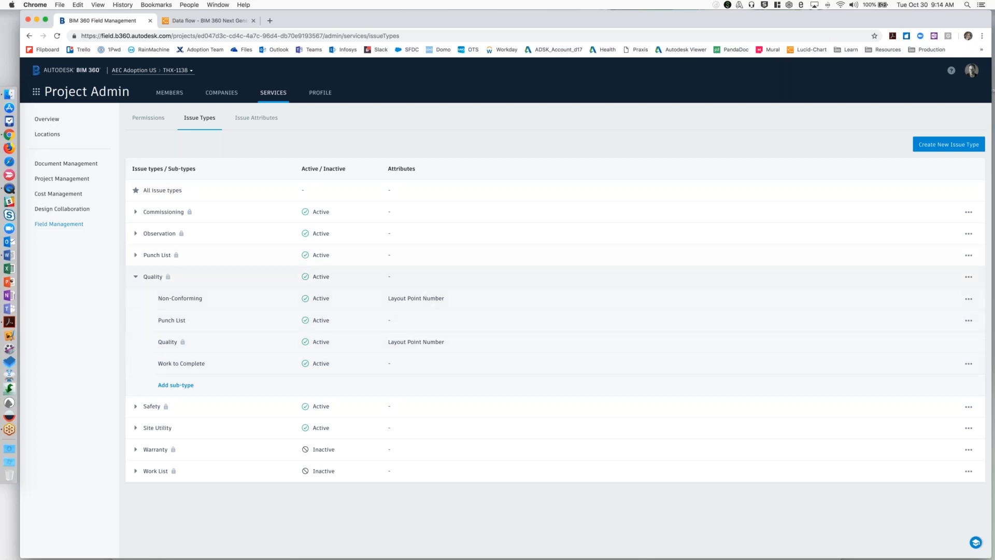
Switch from Project Admin to the Field Management module and show its checklist templates.
click(36, 92)
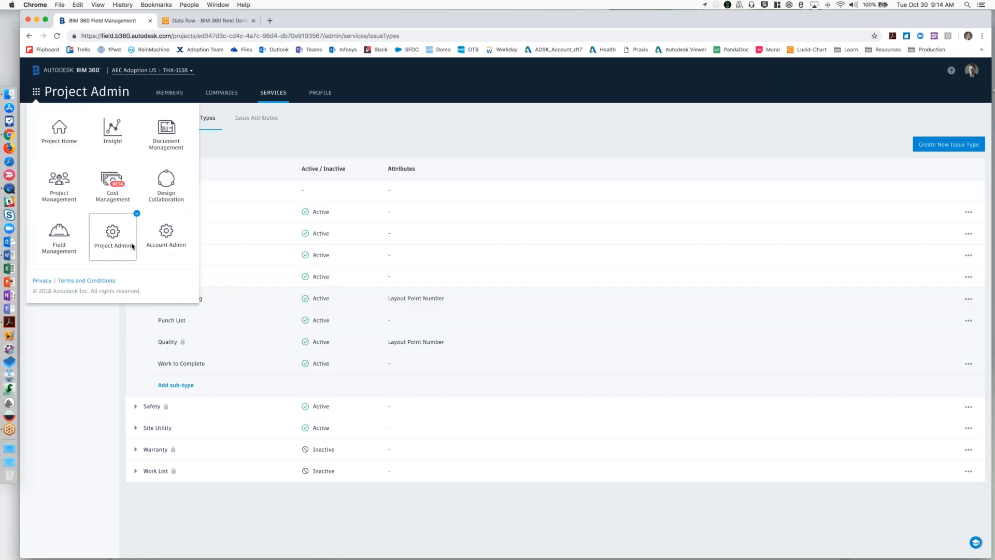
click(59, 236)
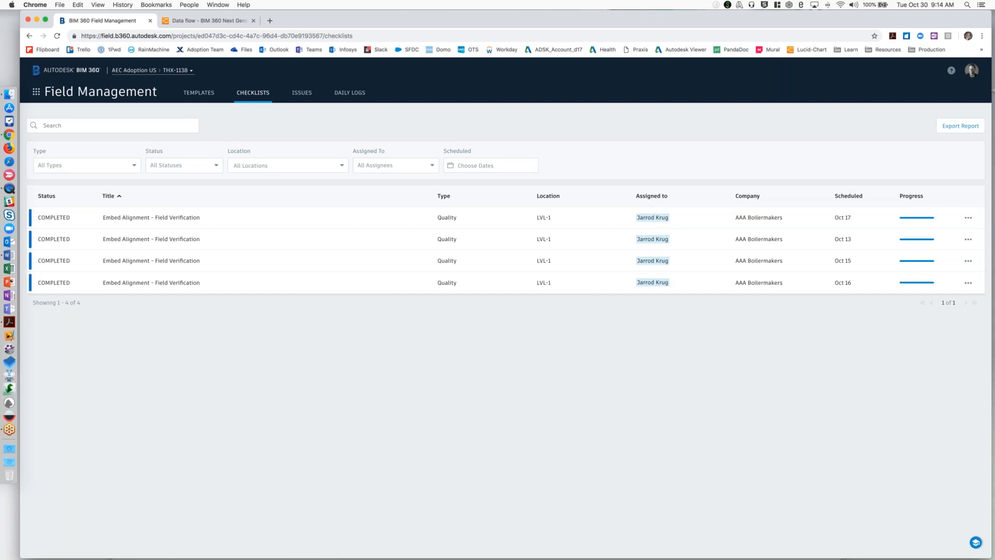
click(202, 94)
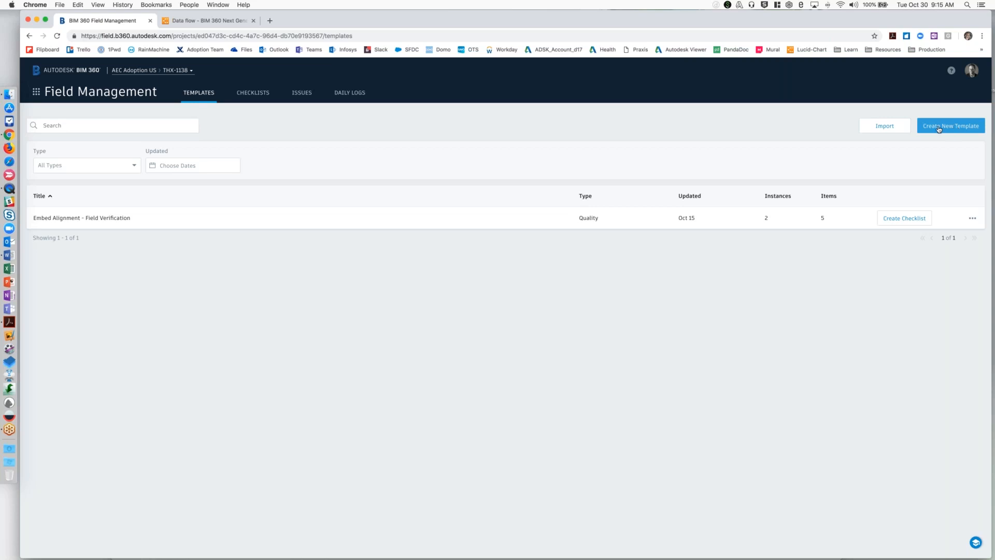
Look at the template import methods and the spreadsheet upload form, and cancel the import.
click(885, 126)
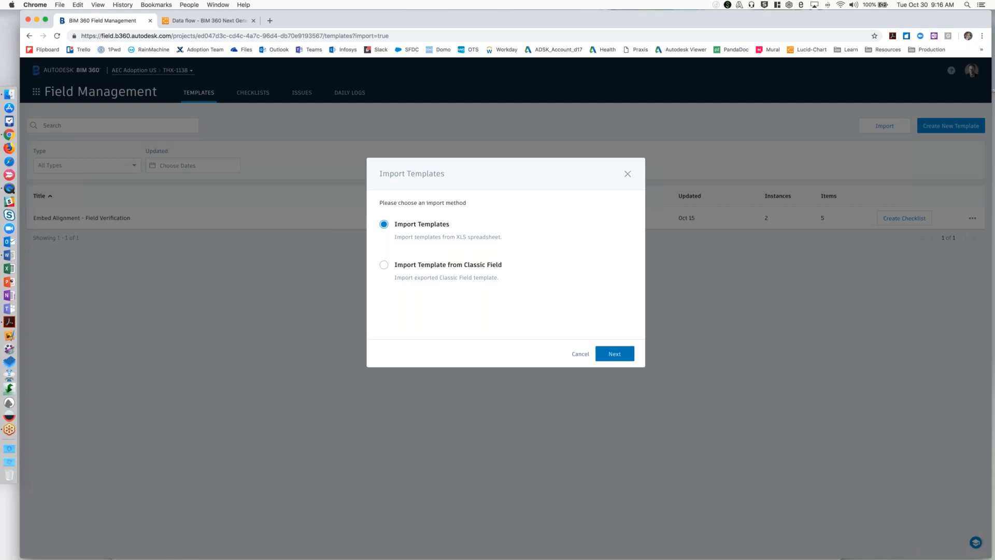
click(614, 353)
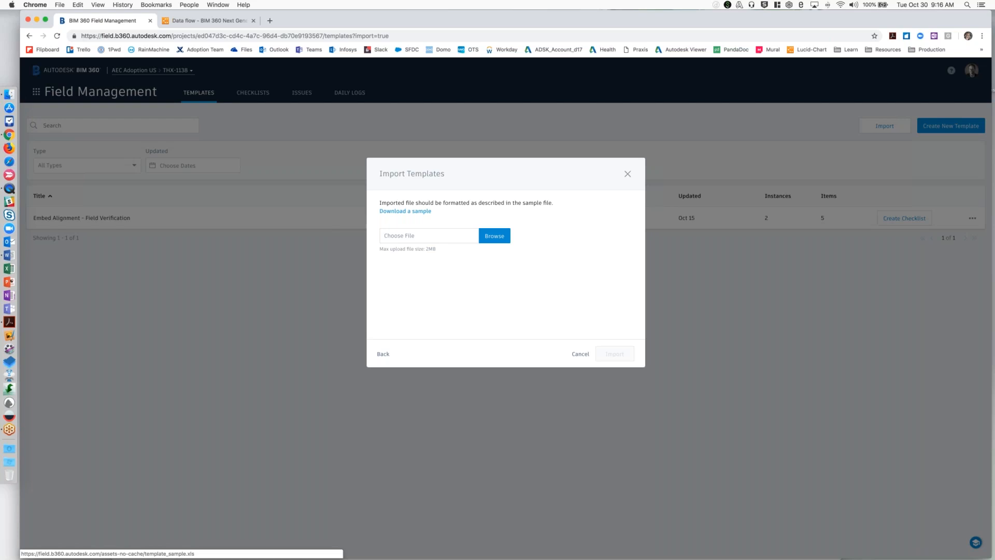
click(580, 354)
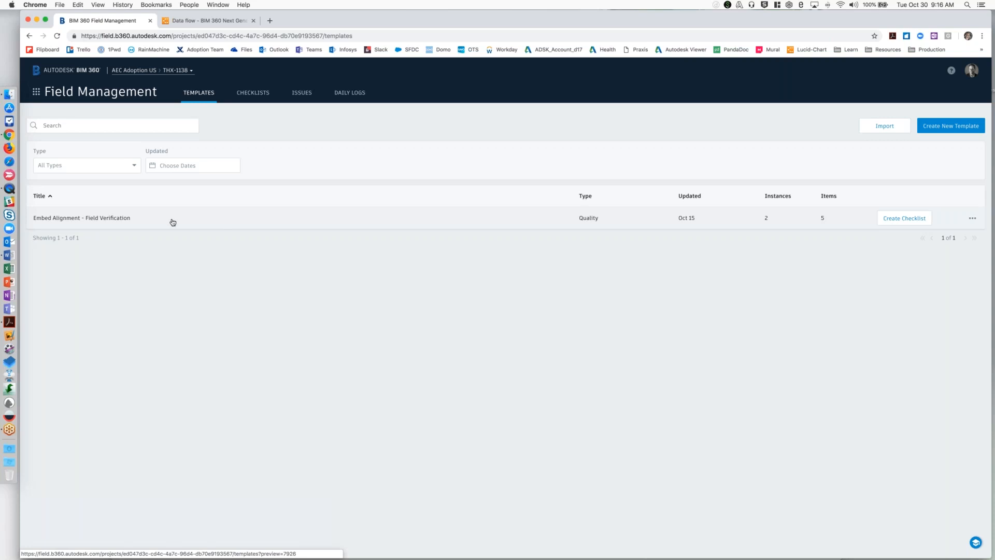
Open the Embed Alignment - Field Verification template for editing and view its checklist items.
click(514, 219)
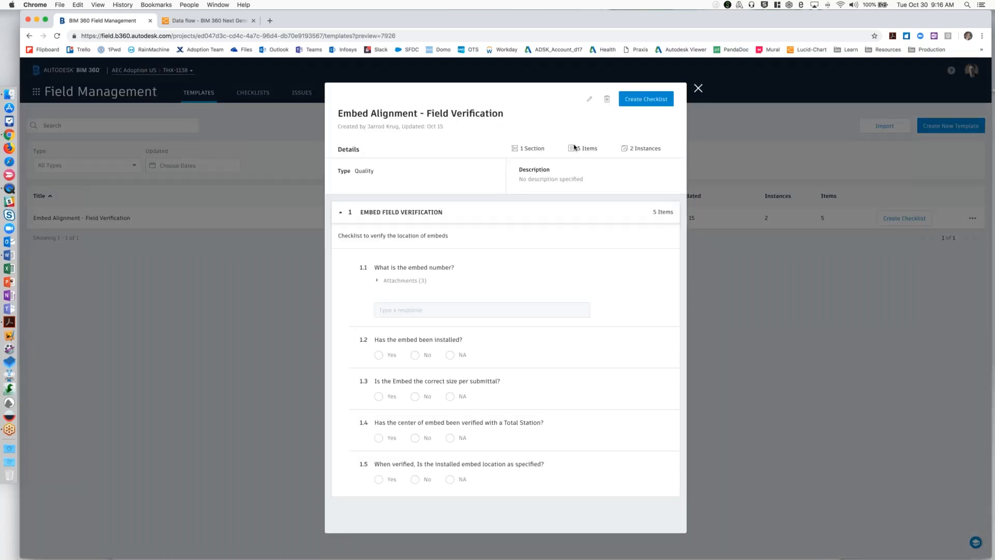
click(589, 101)
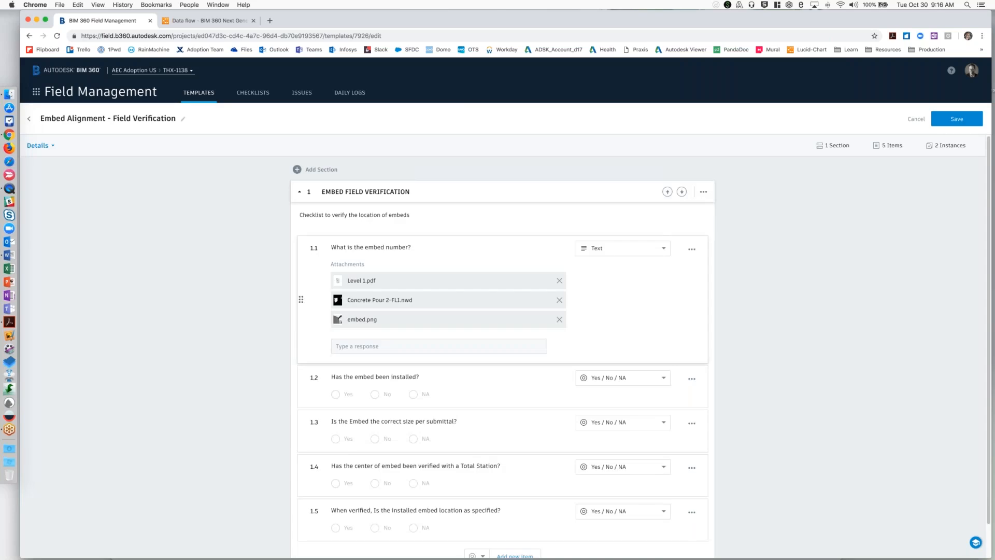
scroll(503, 346, down, 1)
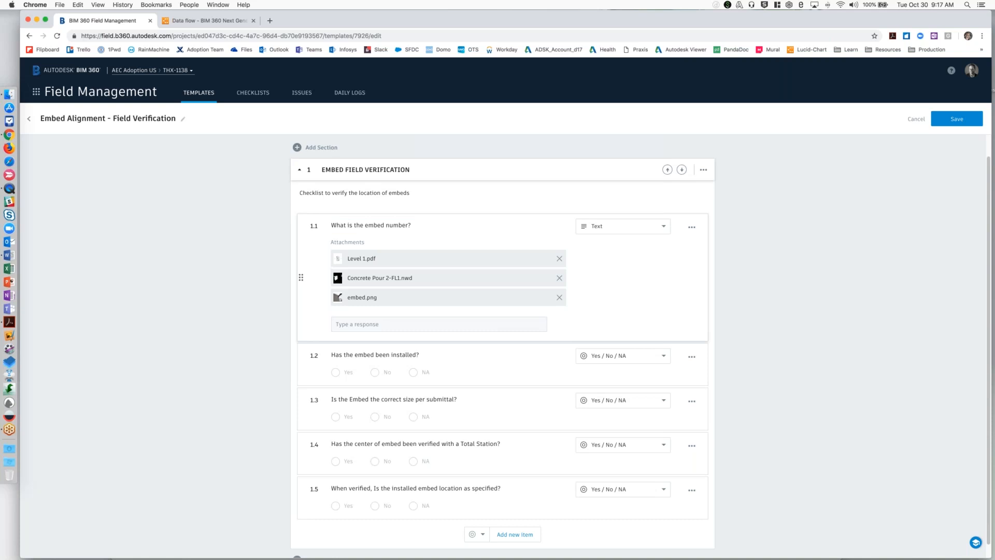
Examine the response type options for items 1.1 and 1.2 without changing them.
click(664, 228)
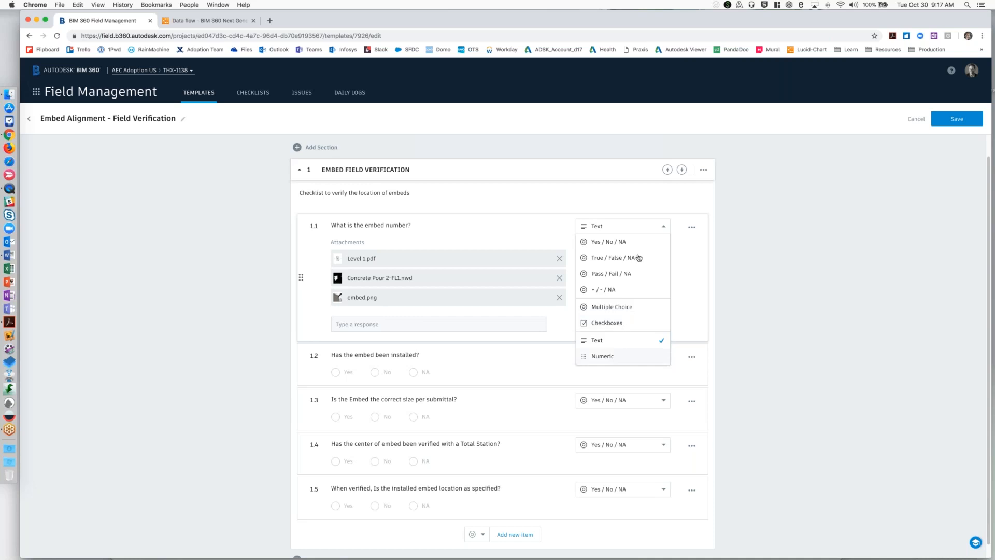
click(716, 377)
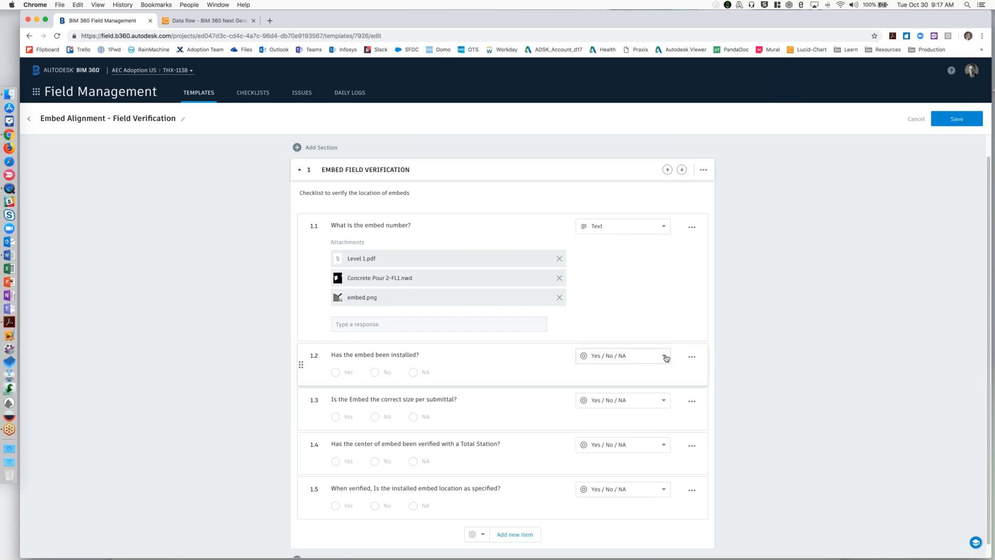
click(665, 357)
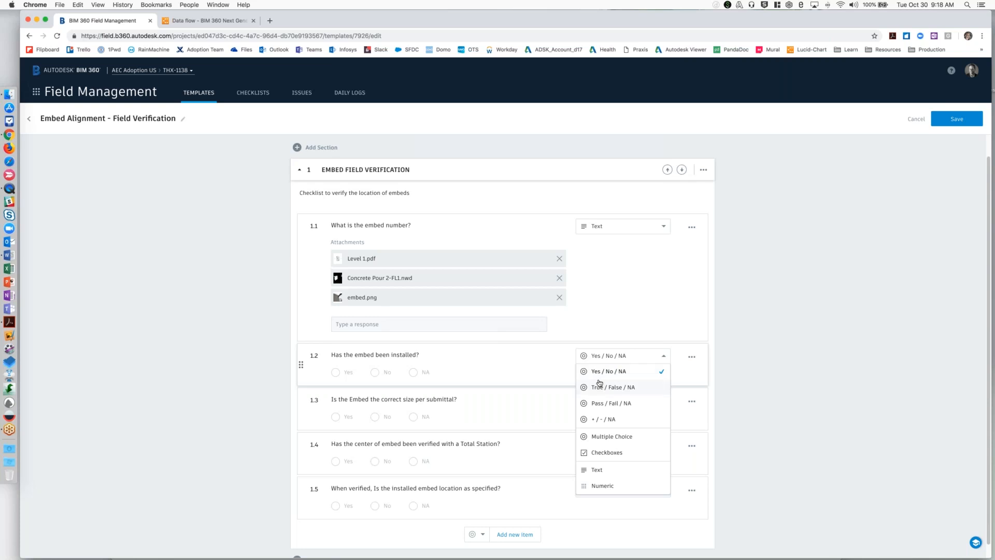
scroll(727, 330, down, 1)
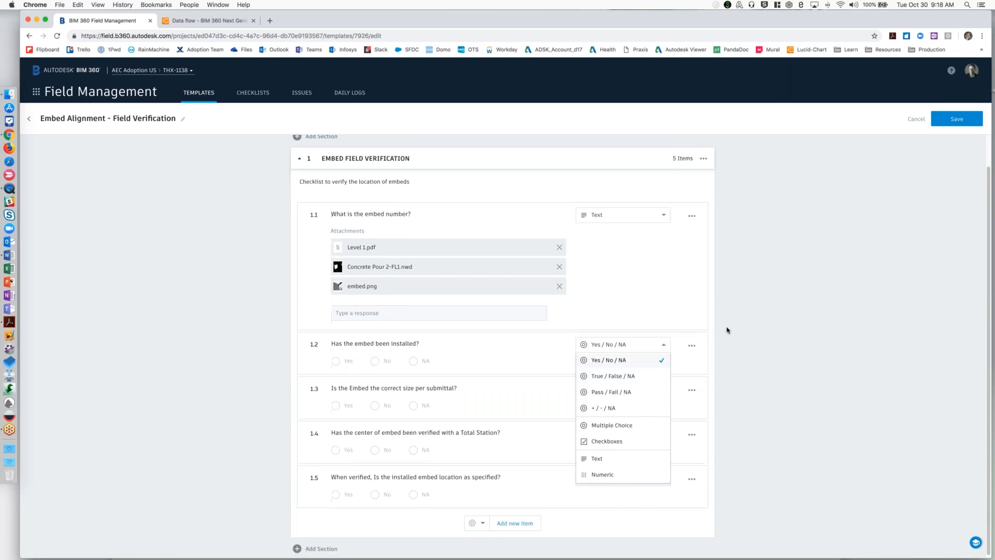
click(735, 331)
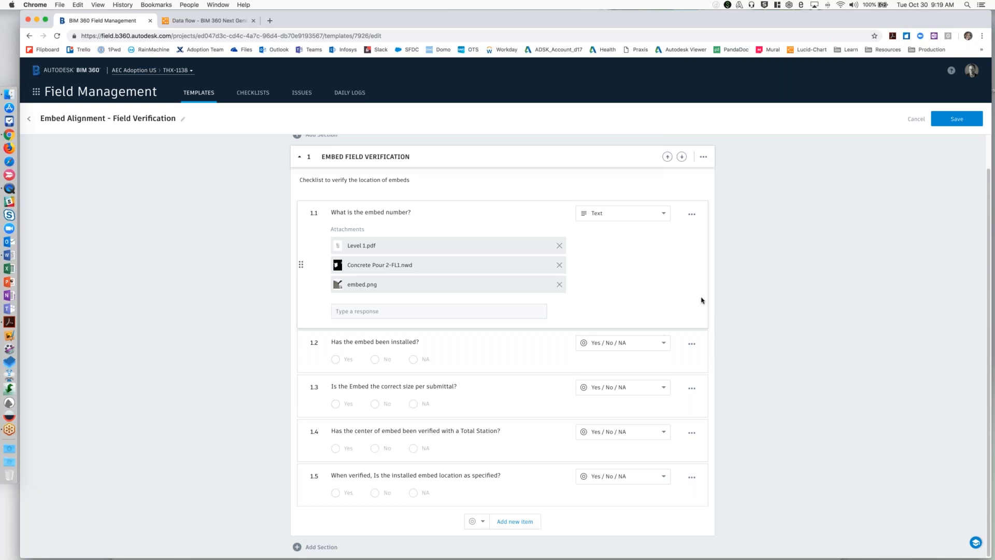
Leave the template editor without saving, create a checklist from the Embed Alignment - Field Verification template, and assign it to a project user.
click(916, 119)
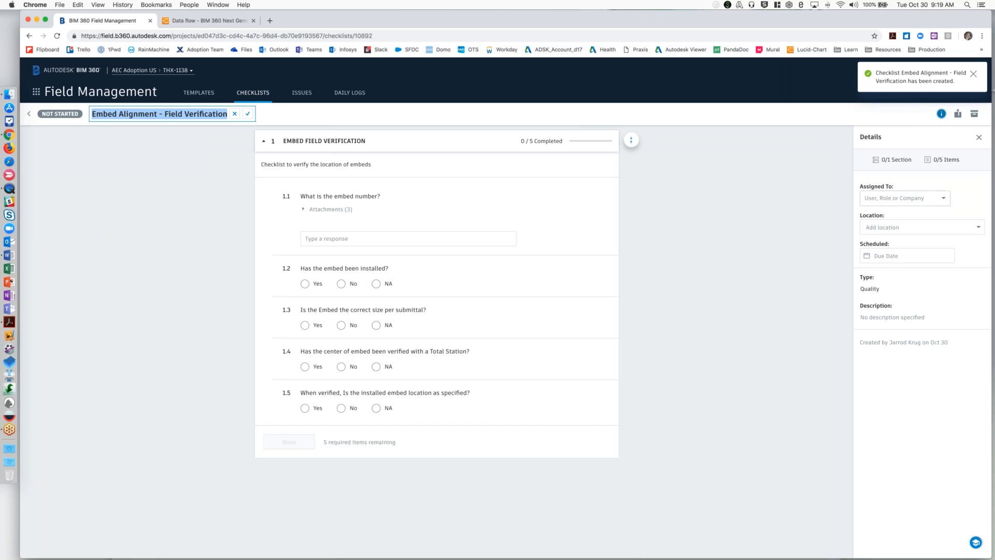
click(904, 198)
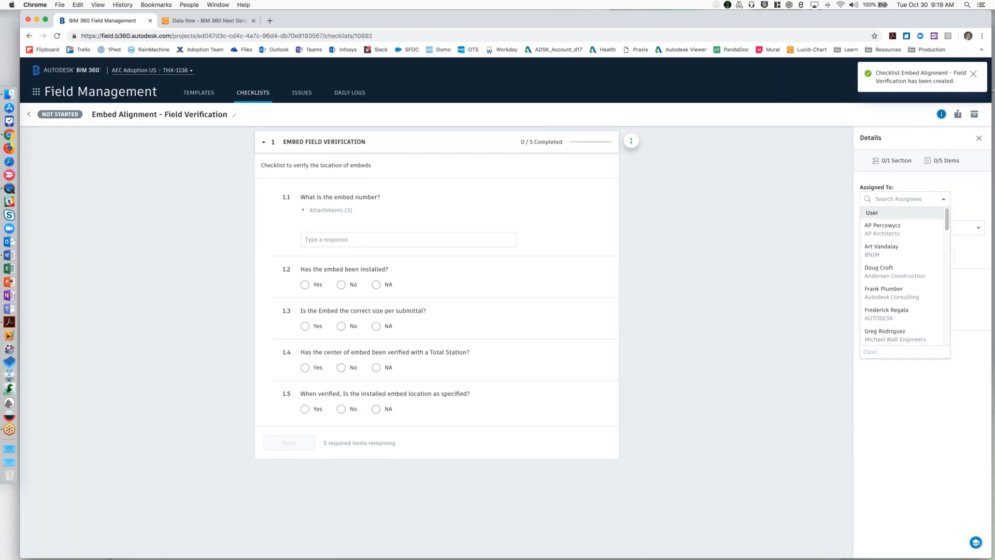
text(jarr)
click(895, 229)
Set the new checklist's location to LVL-1 > OFFICE AREA and schedule it for October 31.
click(895, 228)
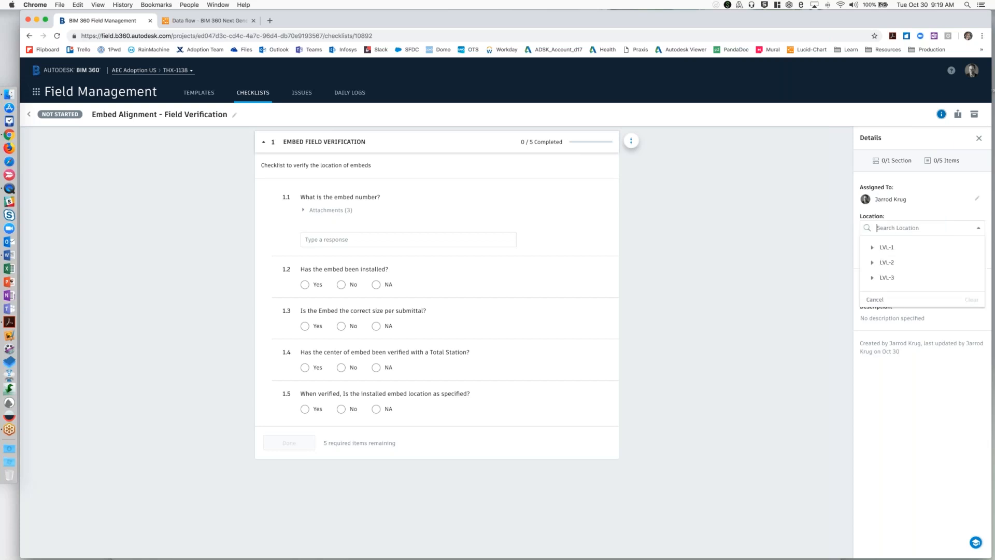
click(873, 248)
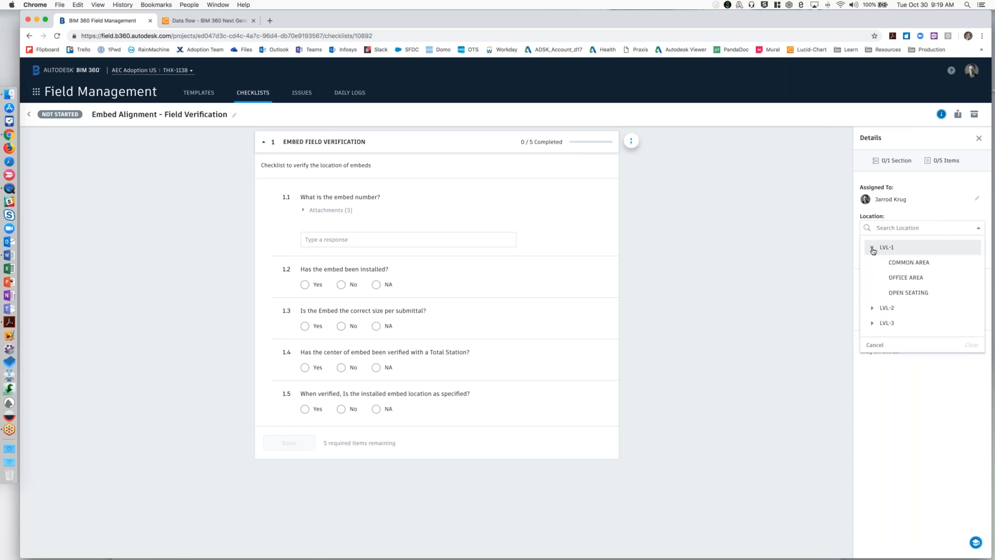
click(918, 278)
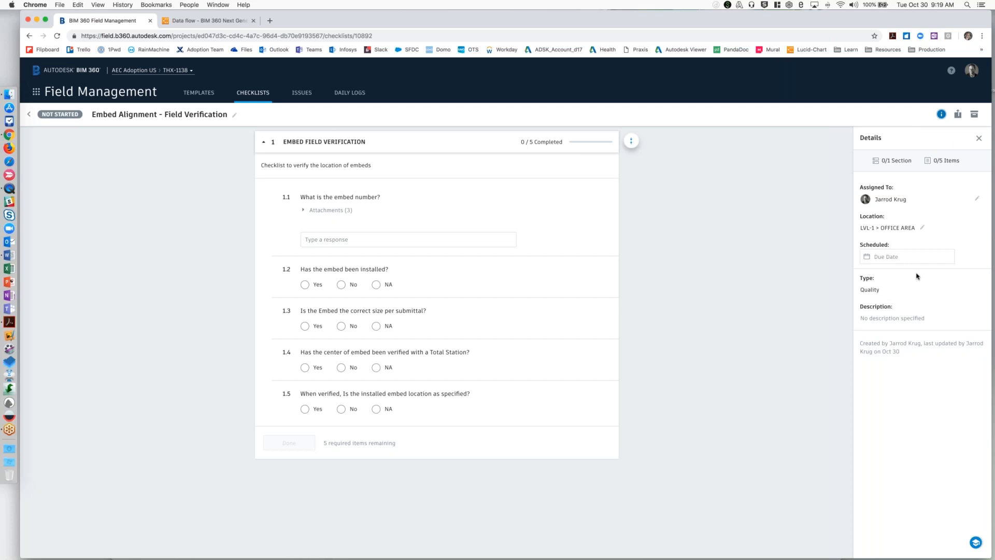
click(868, 258)
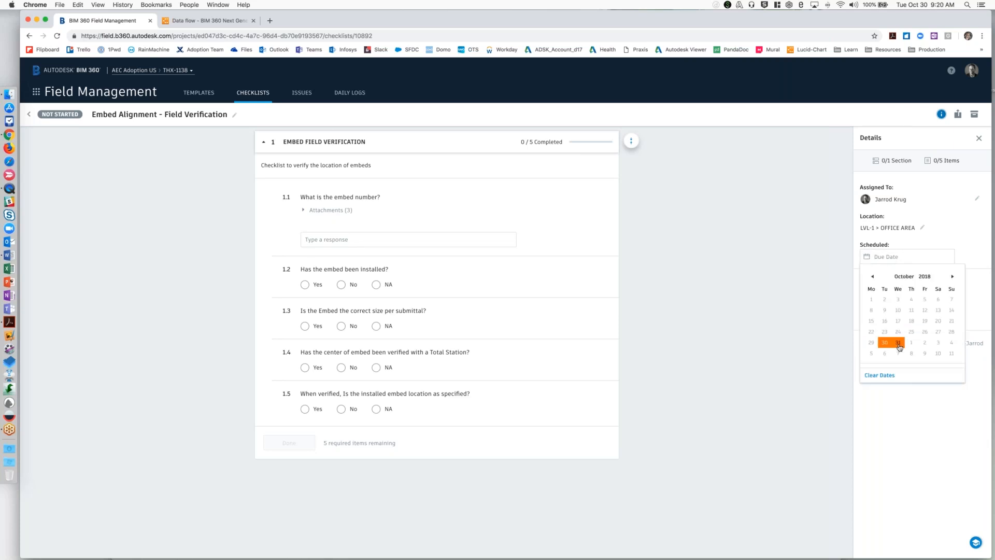
click(898, 342)
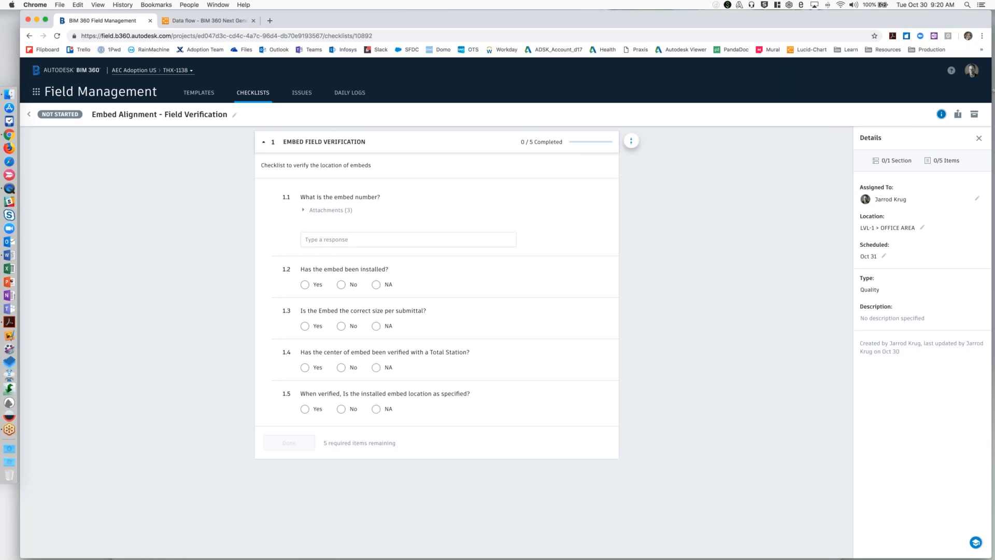
Switch to the mirrored iPad app in QuickTime Player and clear the filter on the checklists.
mouse_move(0, 0)
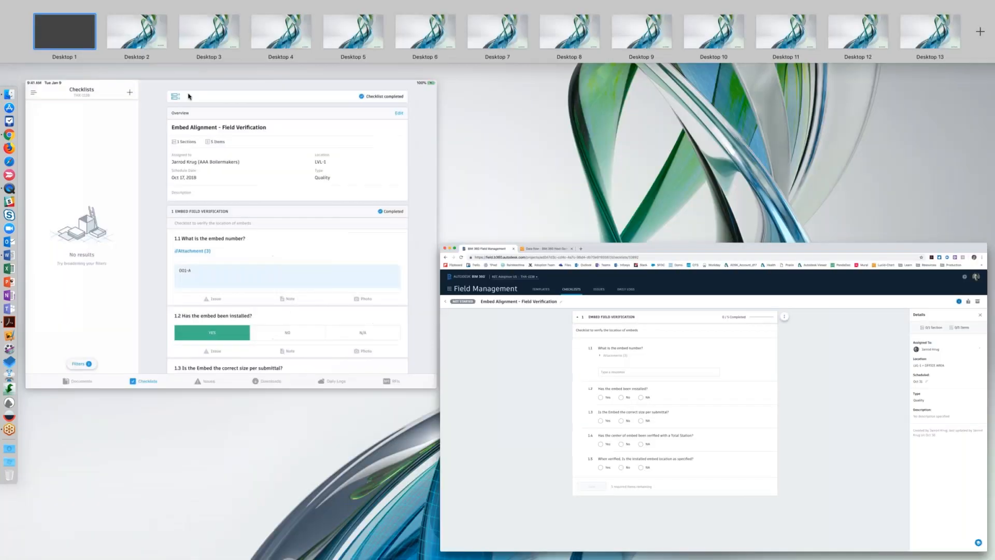
click(189, 96)
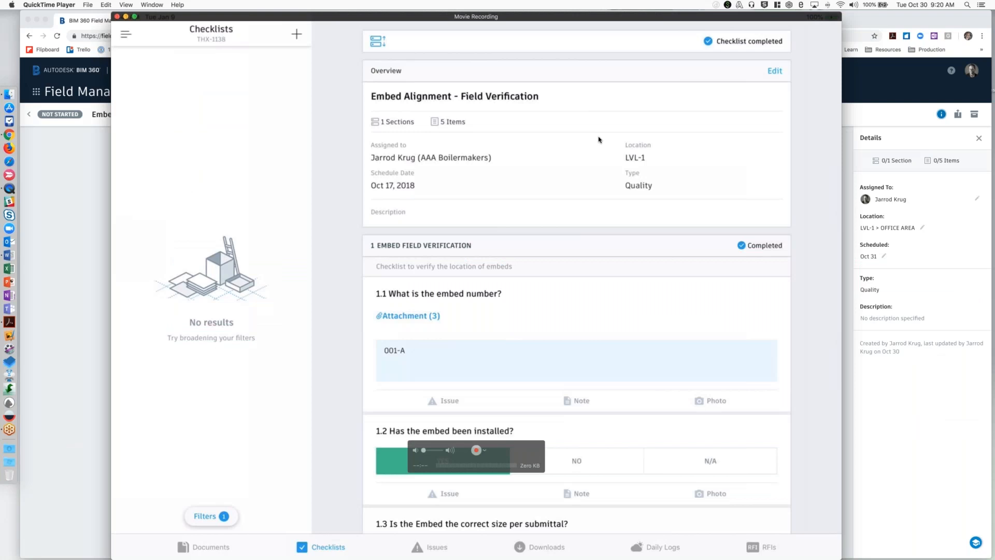
drag(583, 17, 583, 16)
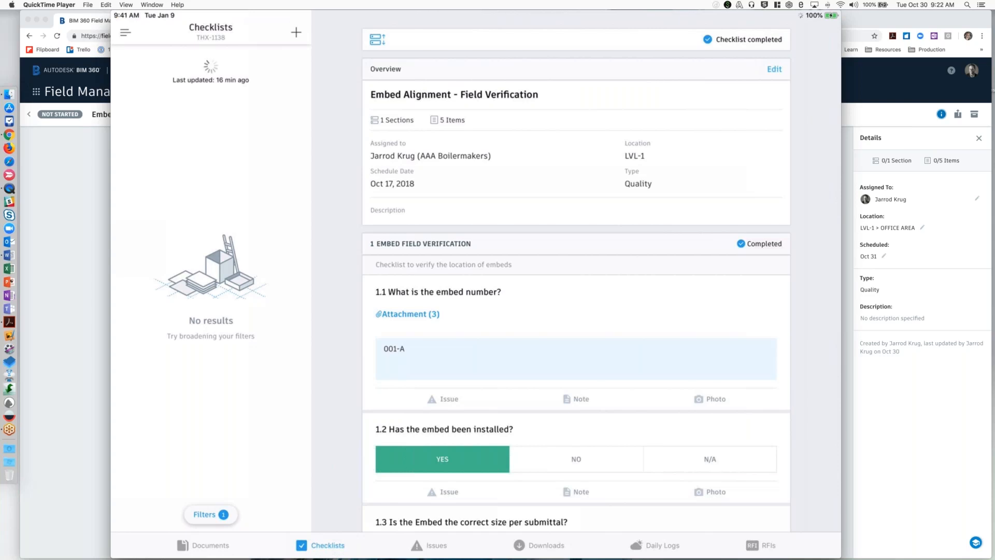
click(211, 515)
click(291, 33)
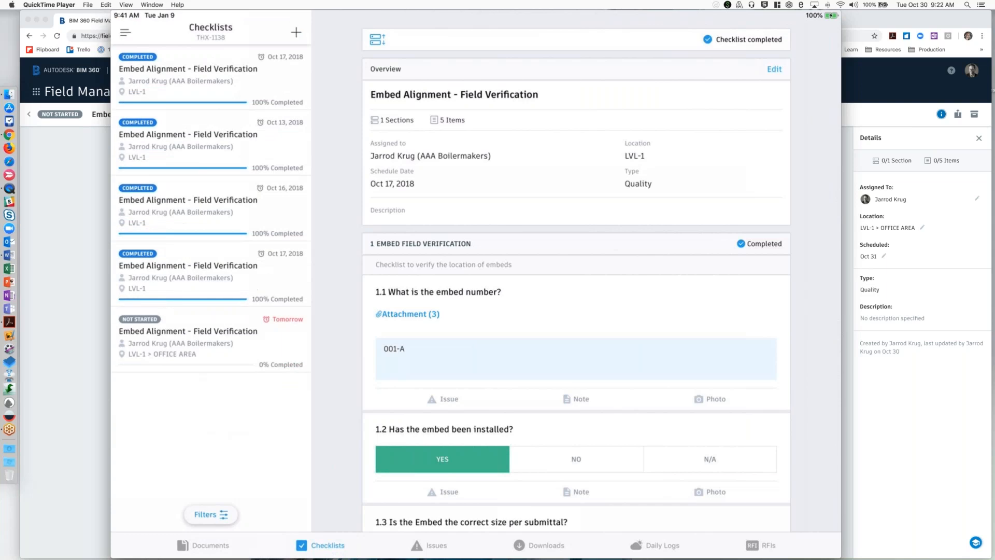
Filter to the not-started checklist for LVL-1 > OFFICE AREA, open it, and look at its section overview.
mouse_move(700, 548)
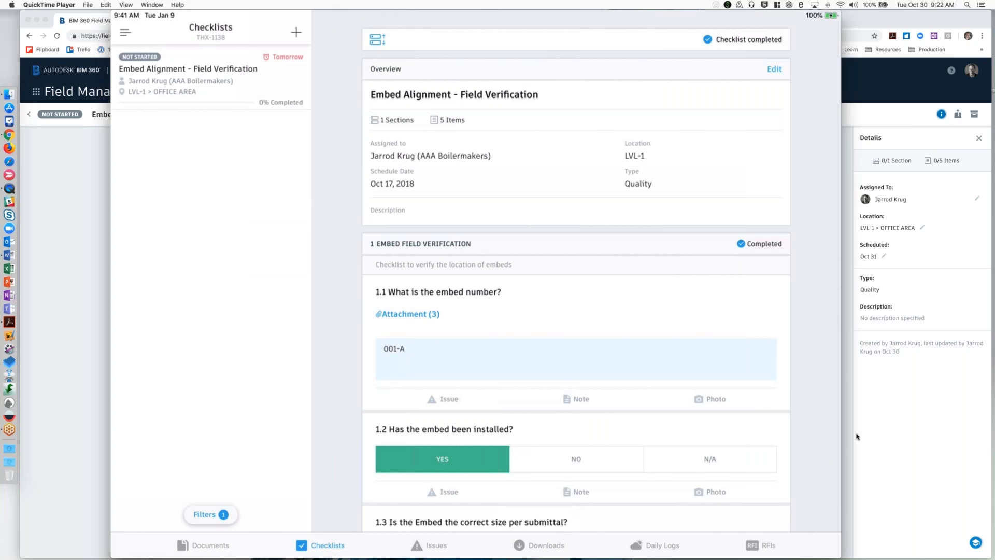
click(299, 36)
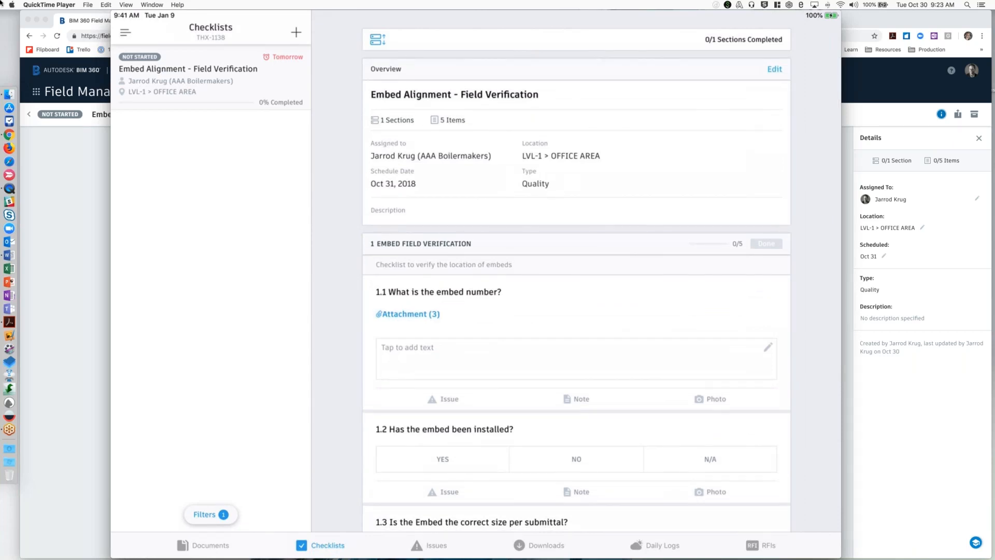
mouse_move(2, 3)
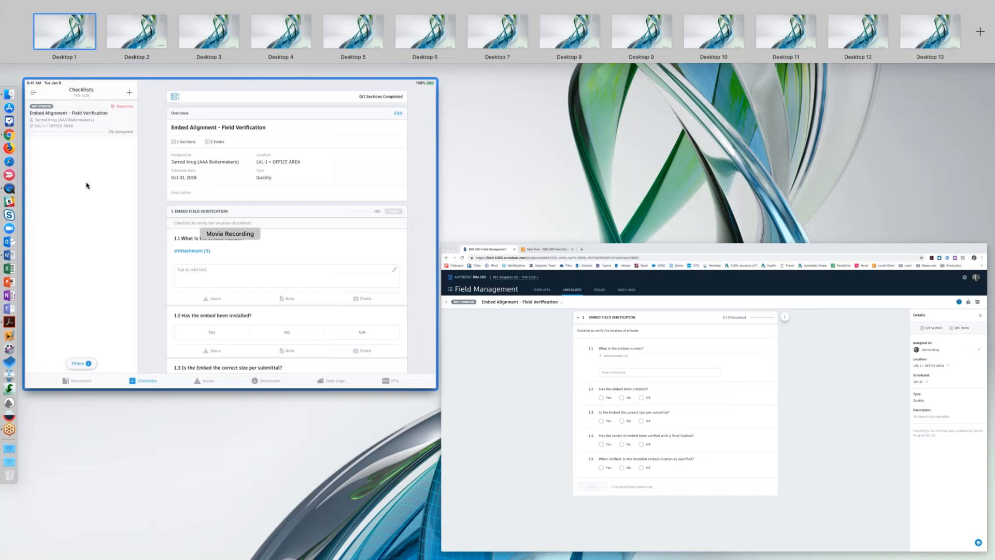
click(86, 186)
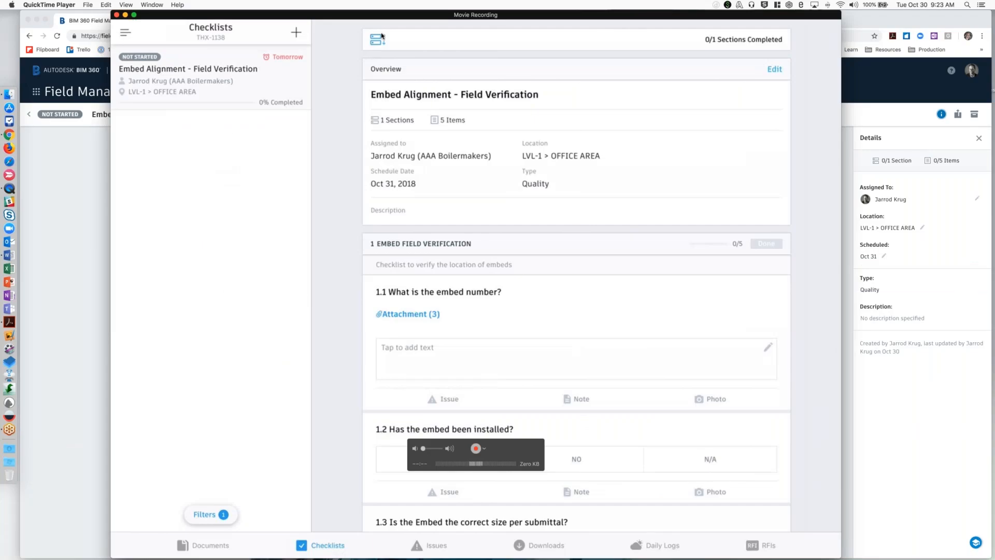
click(381, 36)
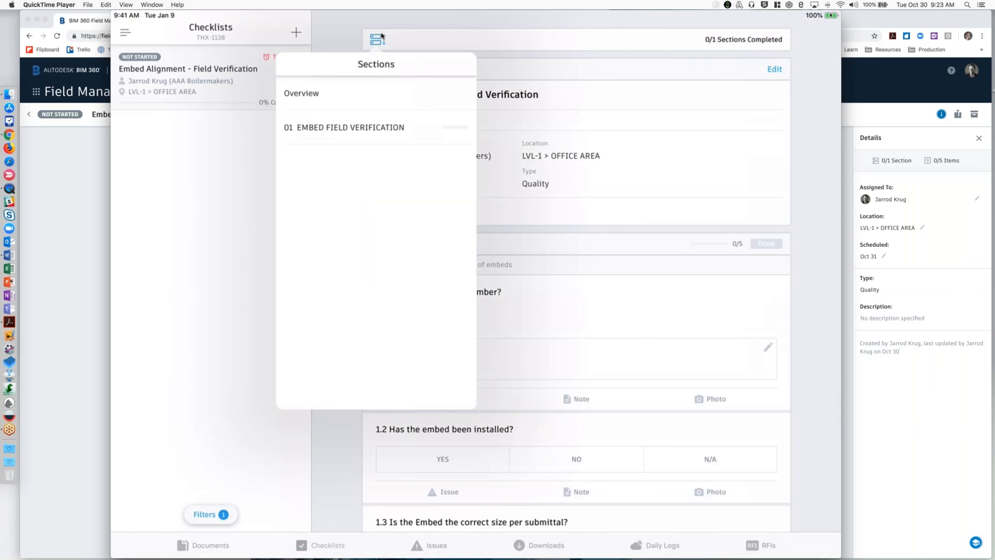
click(382, 36)
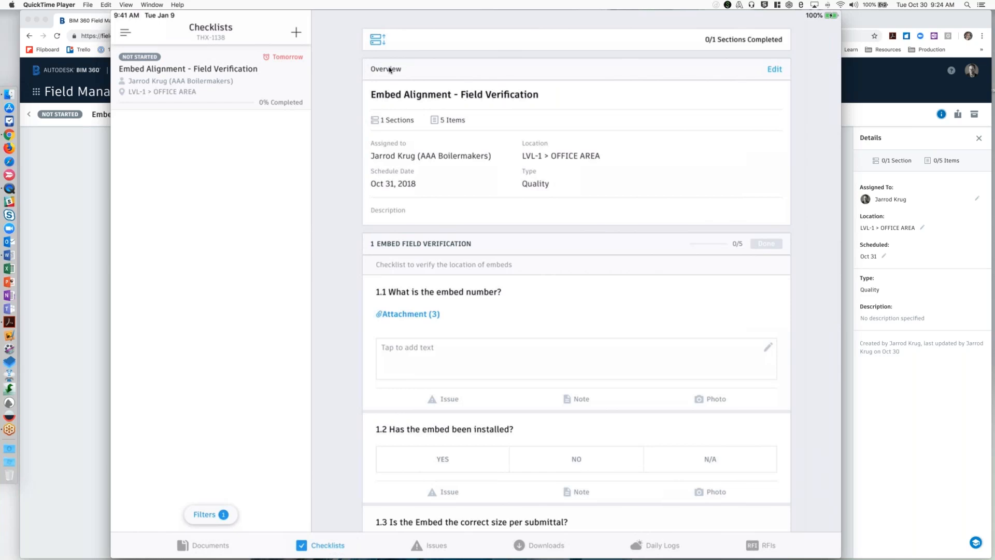
Answer item 1.1, What is the embed number?, with 001-a.
scroll(390, 70, down, 3)
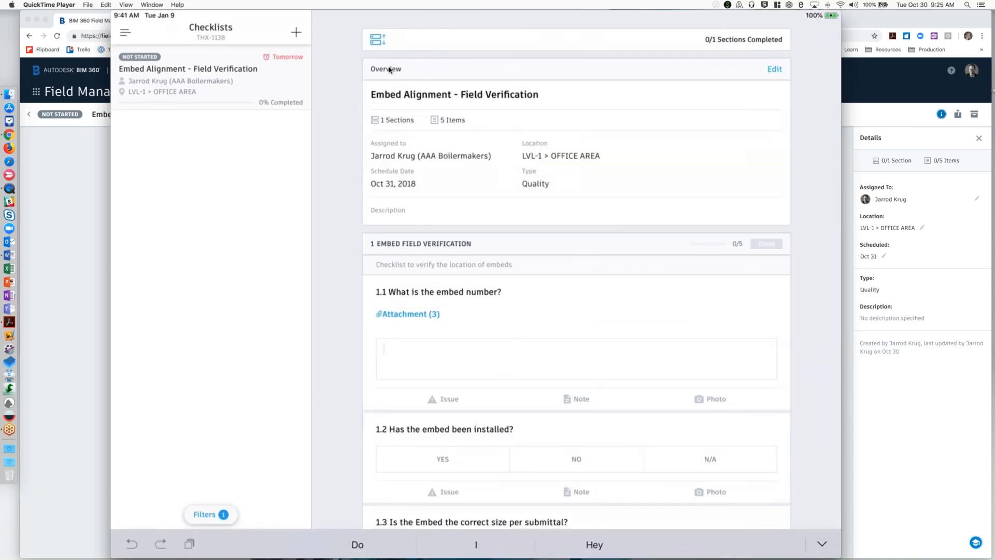
text(001-a)
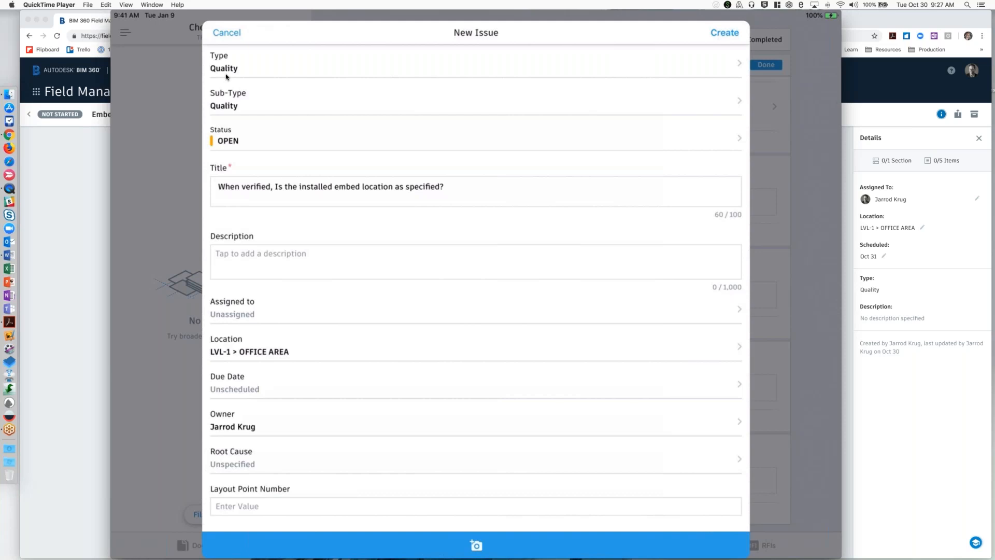
Enter "Verified and off center 1 .5 inches" as the description of the new issue on the embed location.
mouse_move(260, 139)
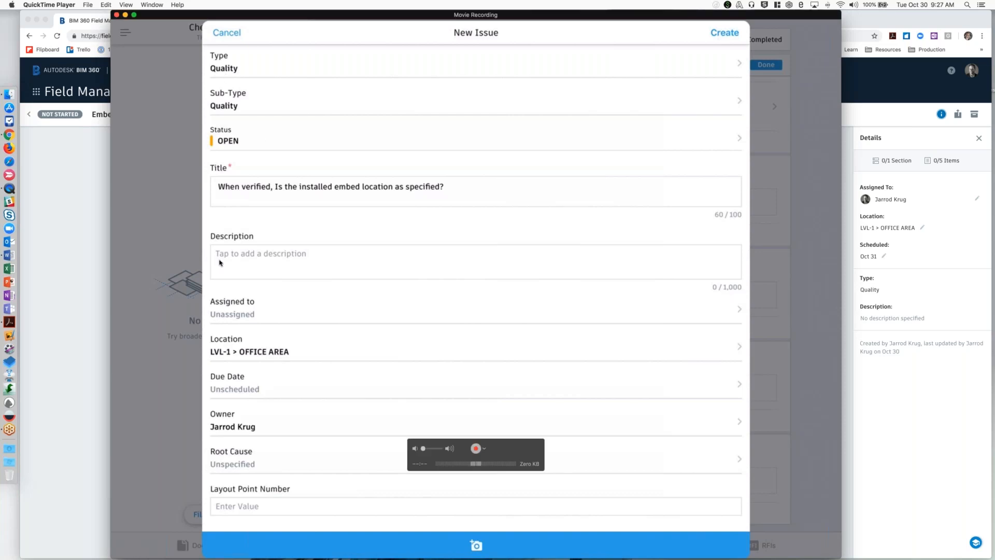
click(311, 253)
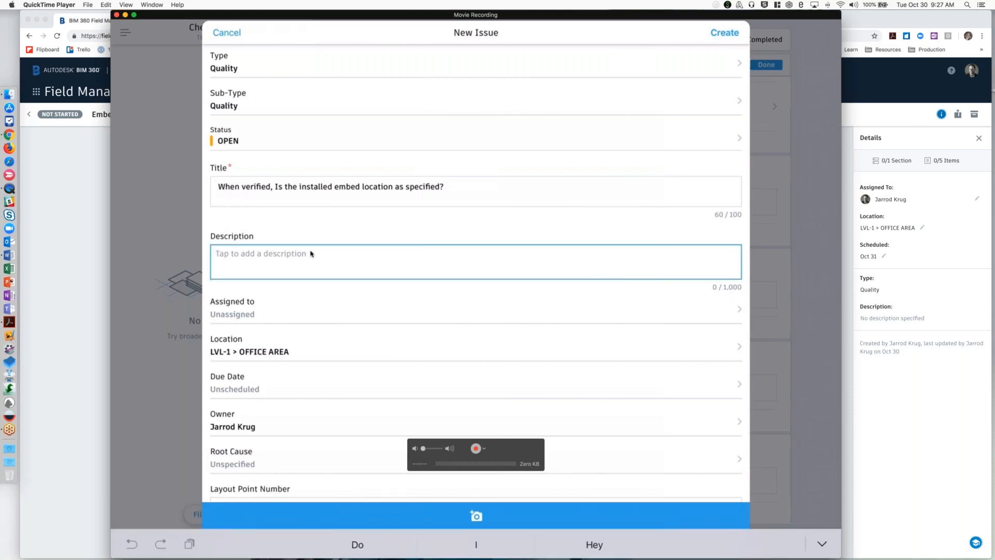
text(Verified)
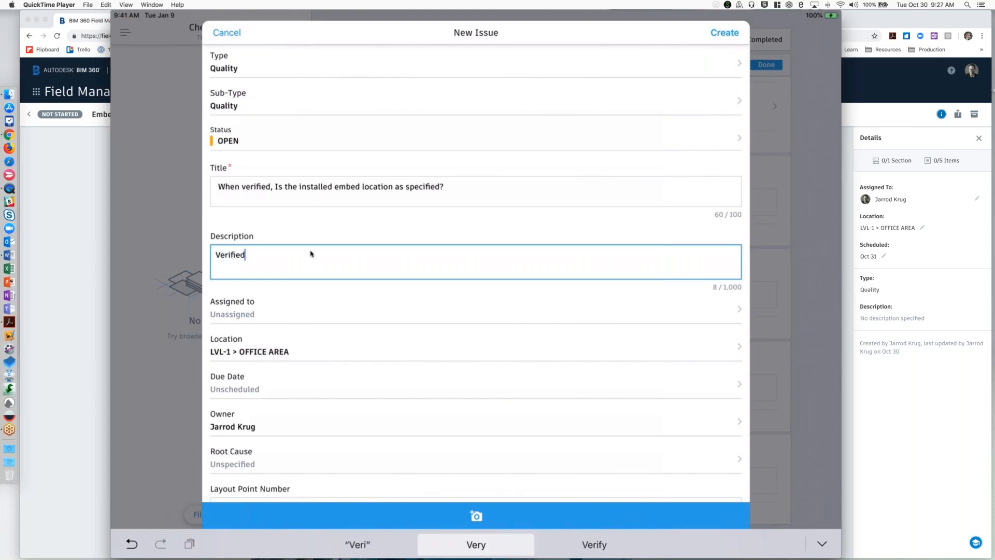
text( and )
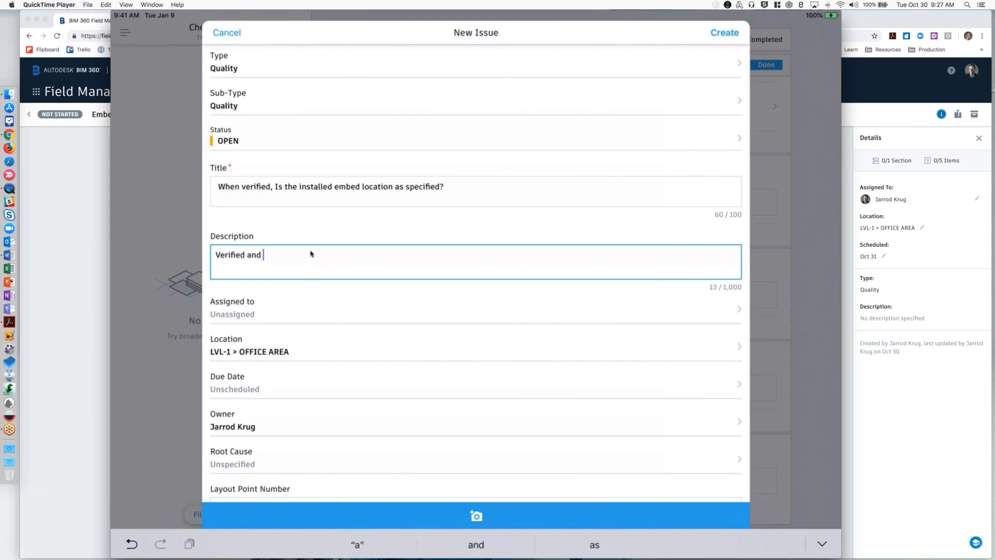
text(off center 1 .5 inches)
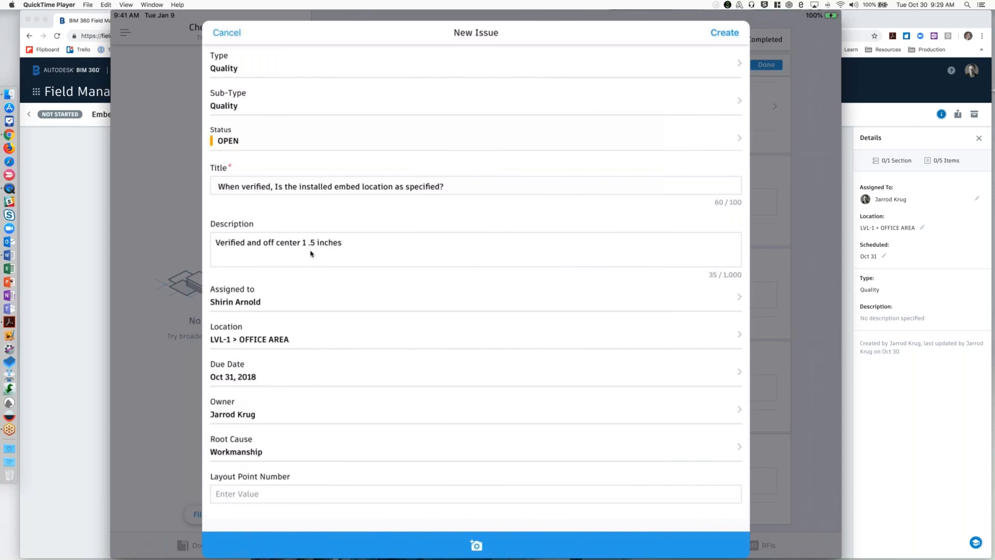
Set the new issue's Layout Point Number to 997.
click(476, 494)
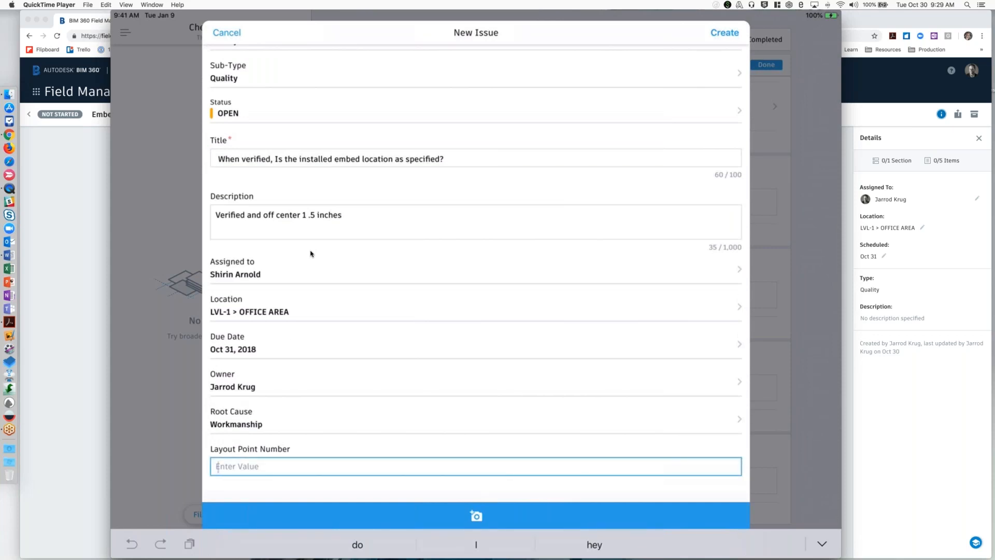
text(997)
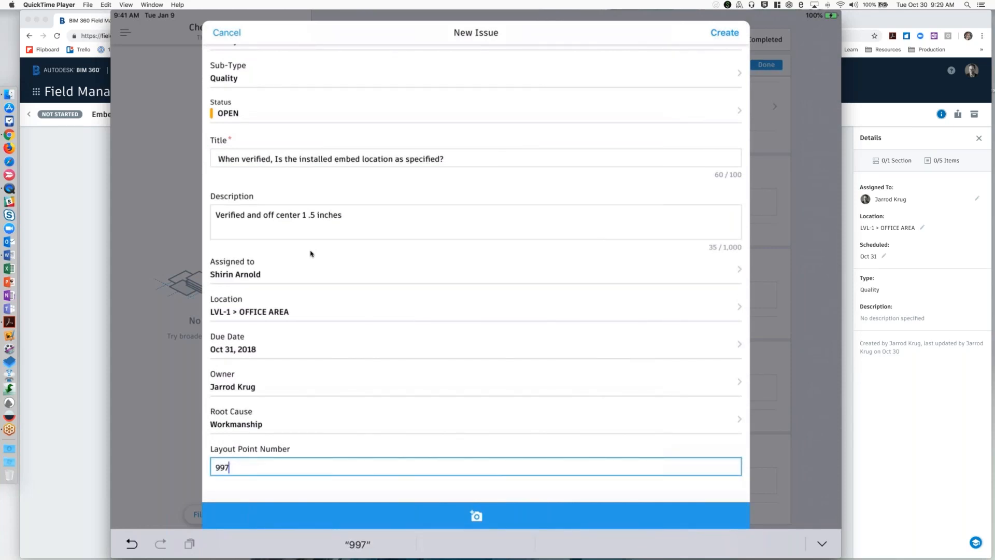
text(1)
key(BackSpace)
key(BackSpace)
key(BackSpace)
key(BackSpace)
text(997)
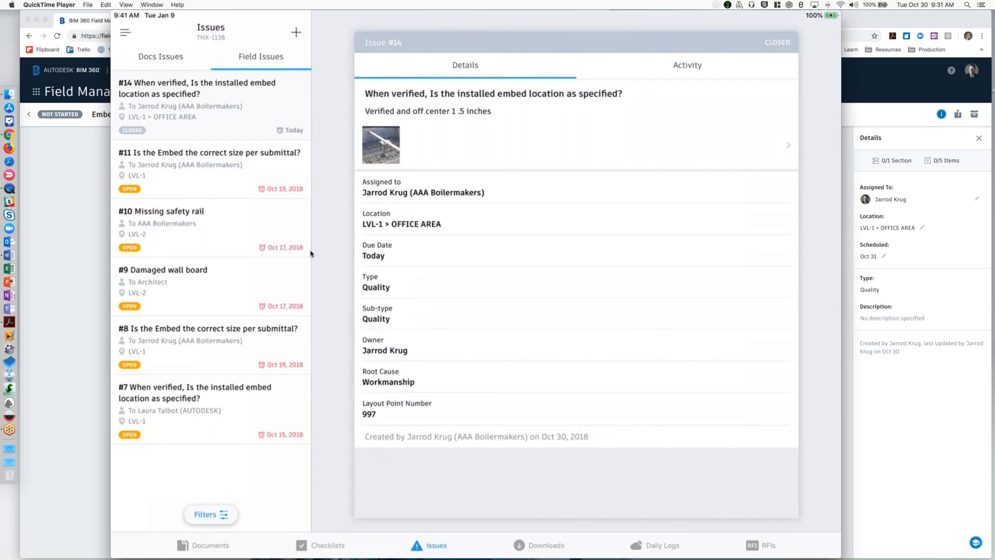
Switch to the Embed Alignment - Field Verification report in Acrobat and reposition and enlarge its window.
click(78, 396)
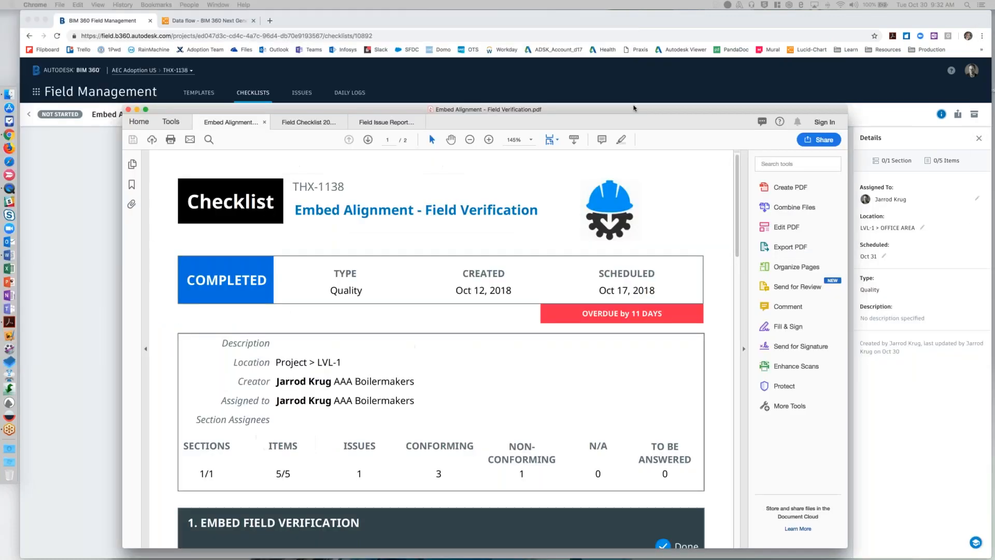
drag(633, 107, 541, 65)
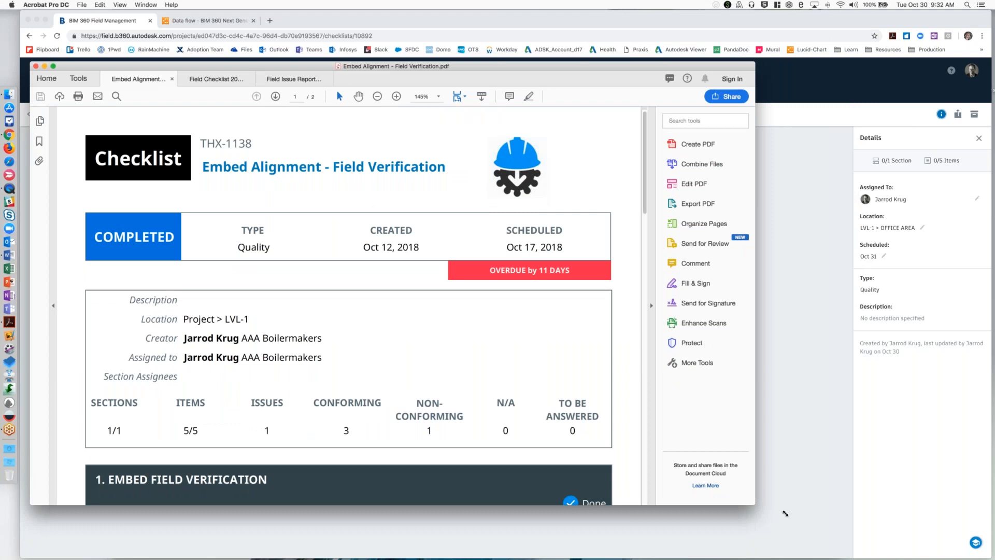
drag(785, 513, 986, 557)
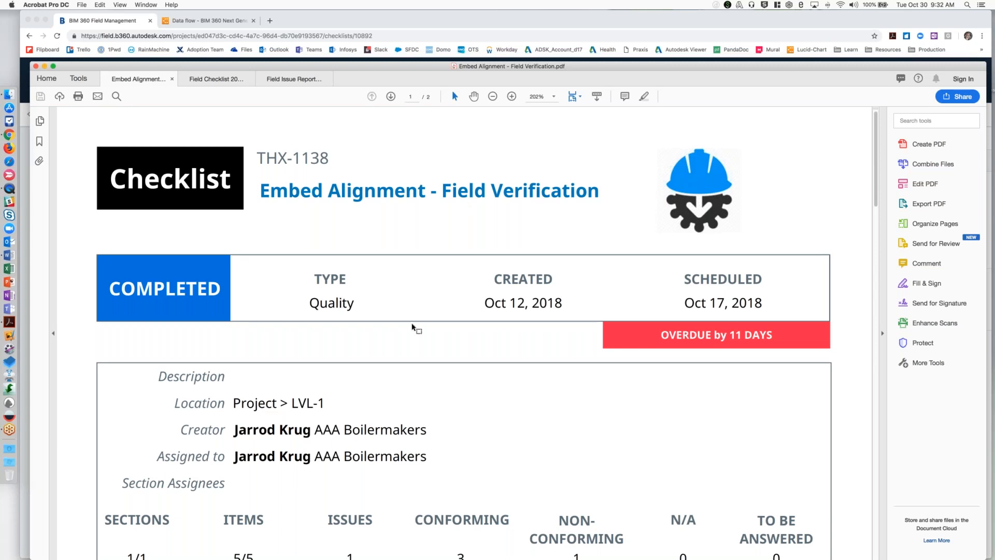
Read through the completed checklist report's answers and open the linked issue #7 in Field Management.
scroll(413, 326, down, 2)
scroll(413, 325, down, 6)
scroll(413, 325, down, 2)
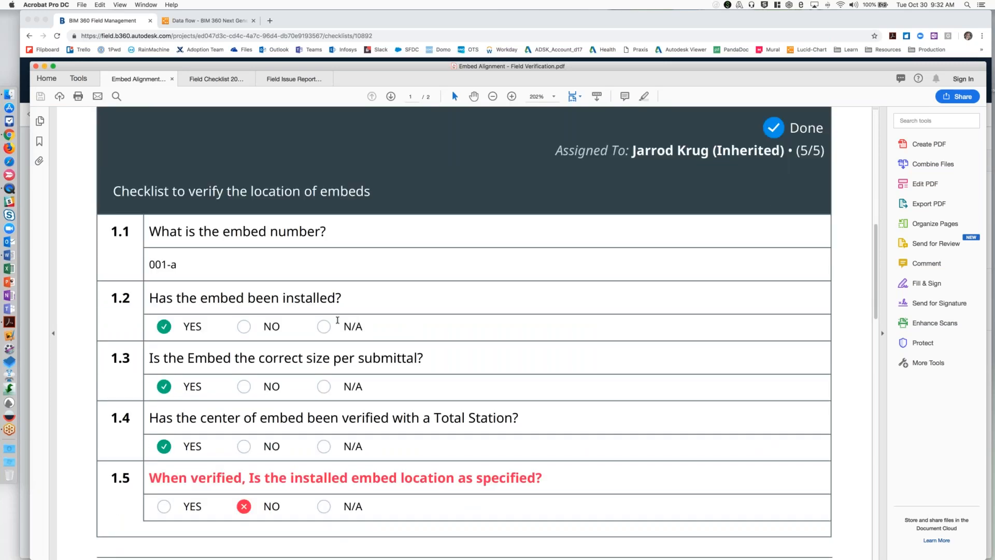
scroll(337, 320, down, 10)
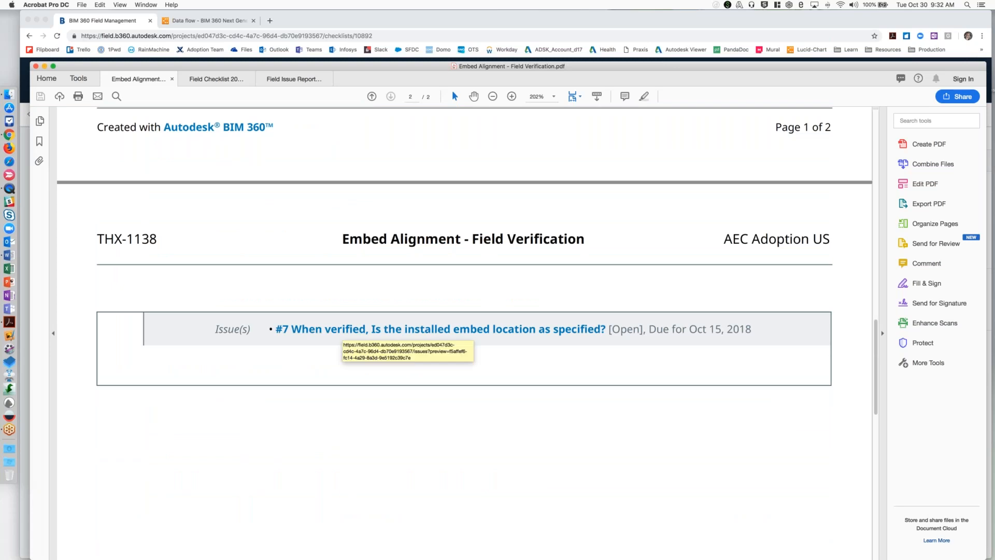
click(317, 332)
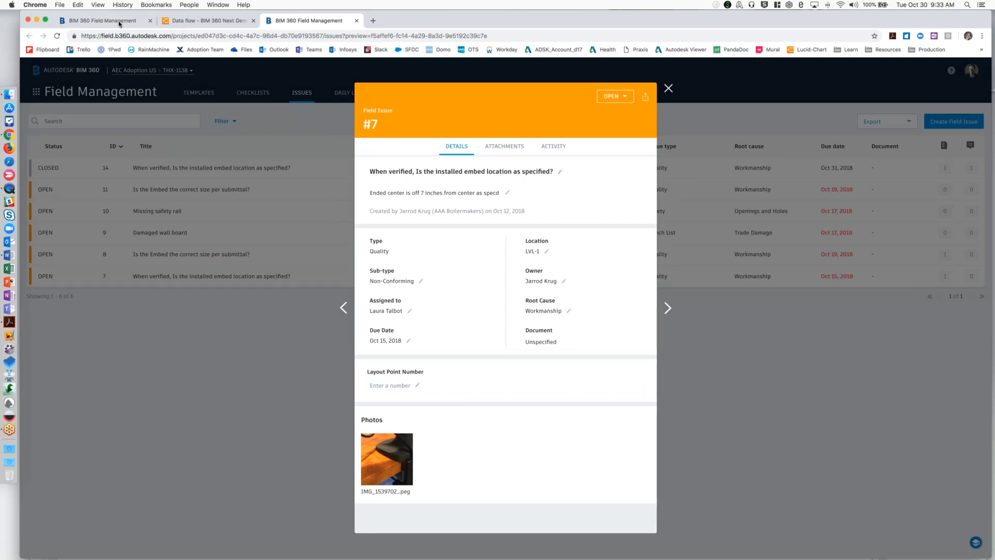
Return to Acrobat and show the checklist table in the Field Checklist 2018-10-30 report.
mouse_move(1, 1)
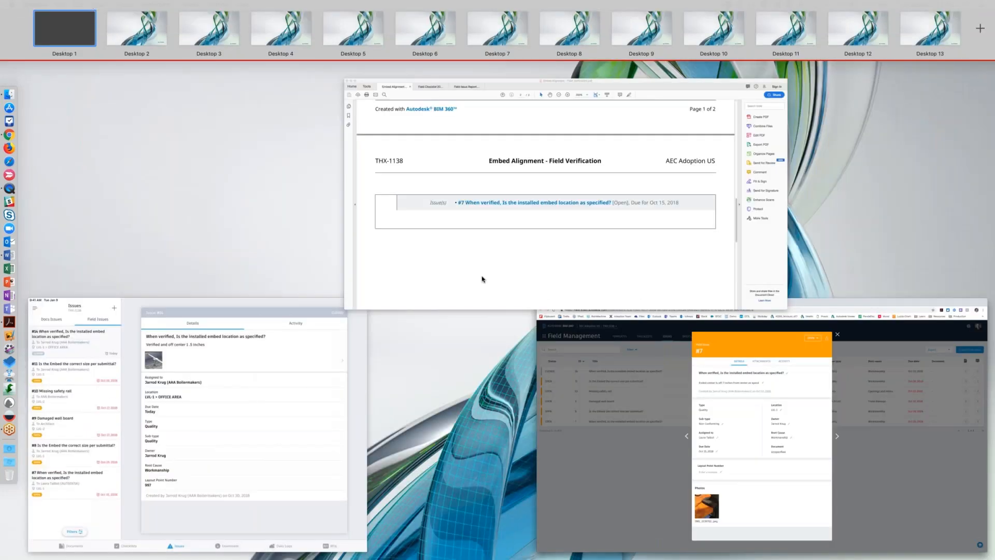
click(482, 279)
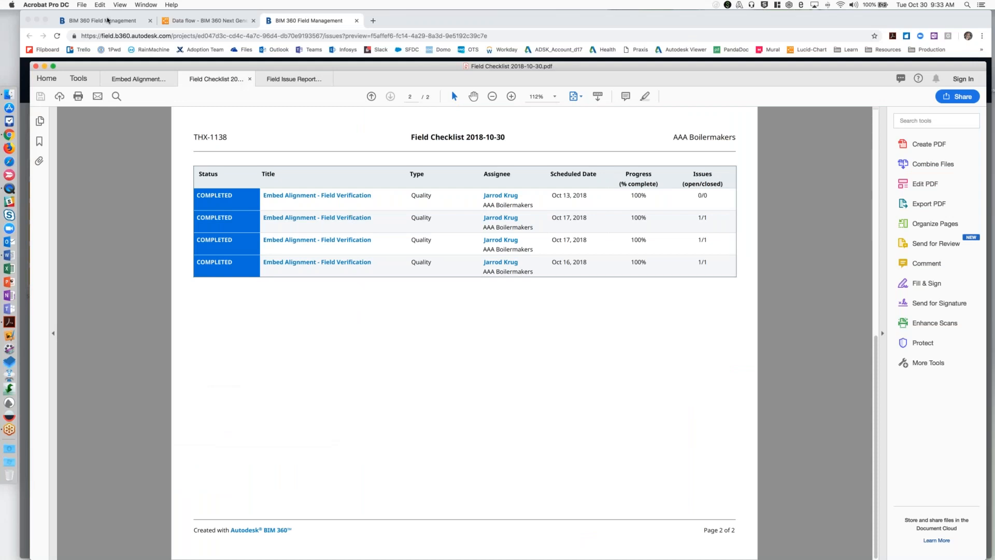
Show the project's list of checklists in Field Management in Chrome and return to Acrobat.
click(107, 20)
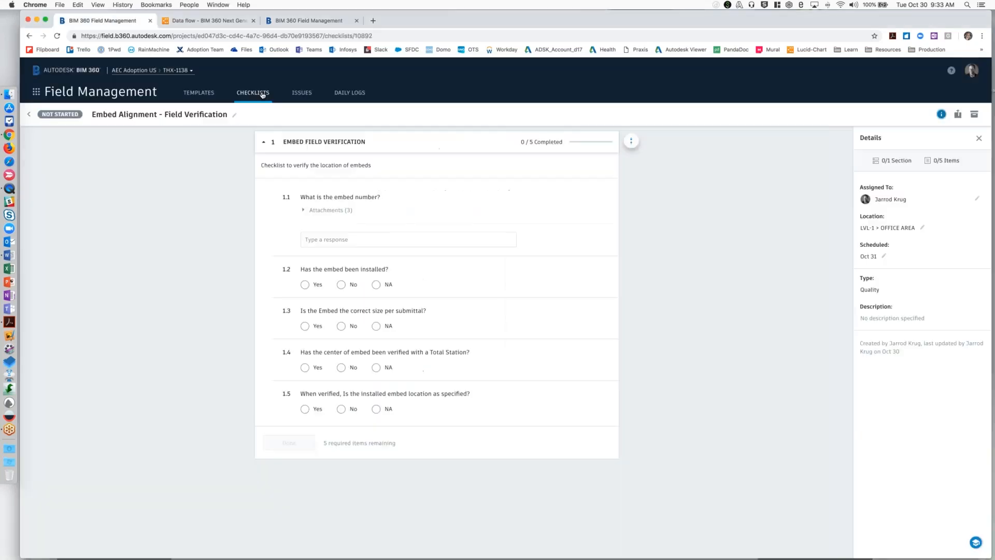
click(263, 93)
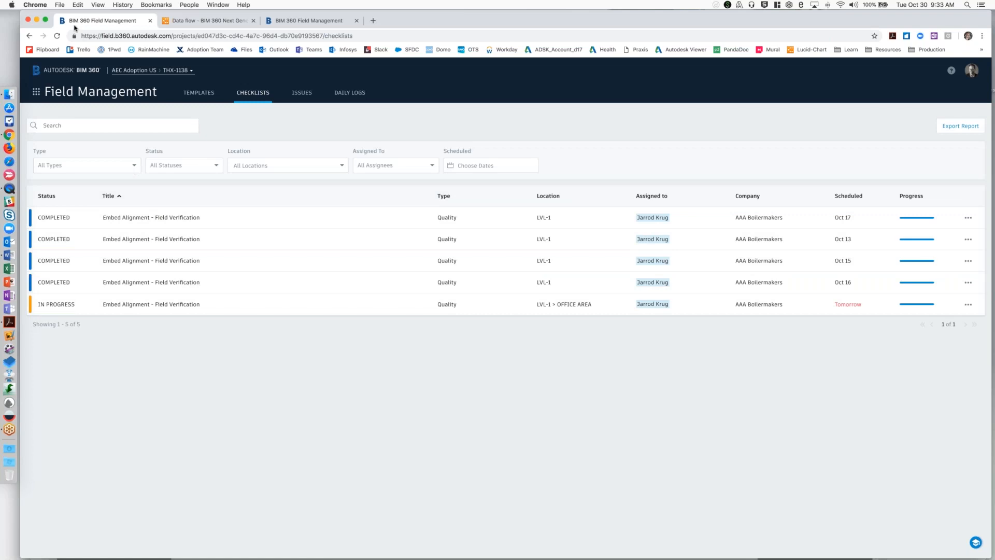
key(ctrl+Up)
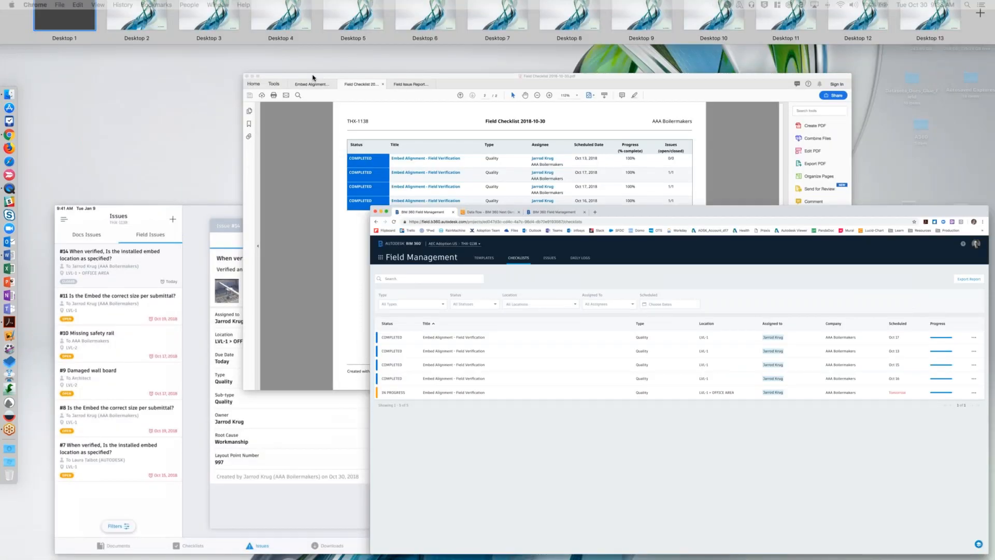
click(522, 273)
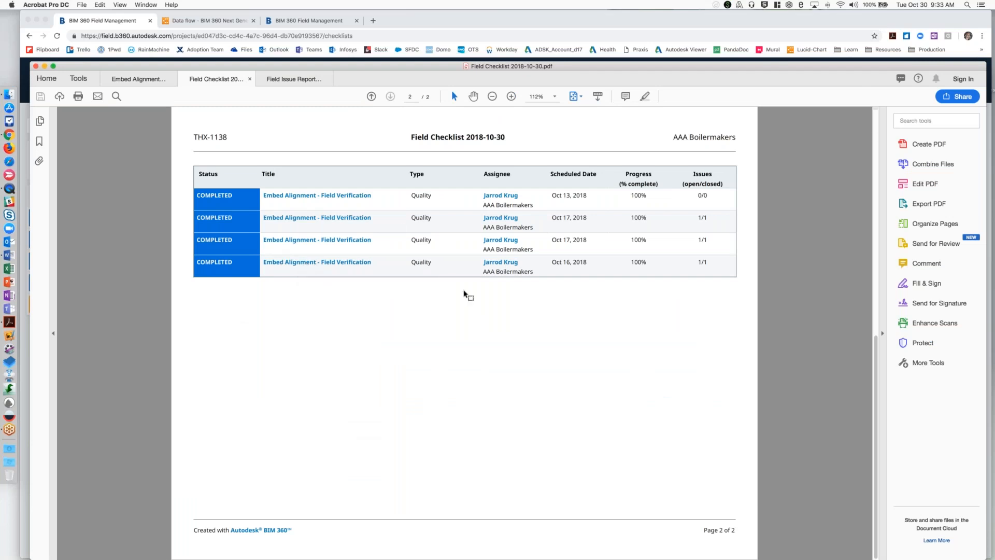
Read through all pages of the Field Issue Report 2018-10-29 and bring the Embed Alignment - Field Verification report back into view.
click(292, 80)
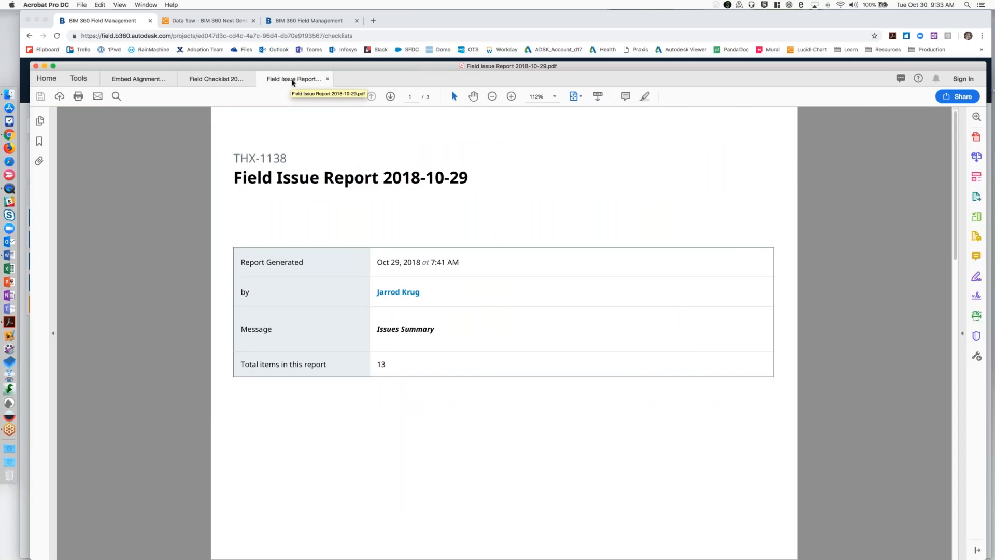
scroll(486, 236, down, 2)
scroll(486, 235, up, 1)
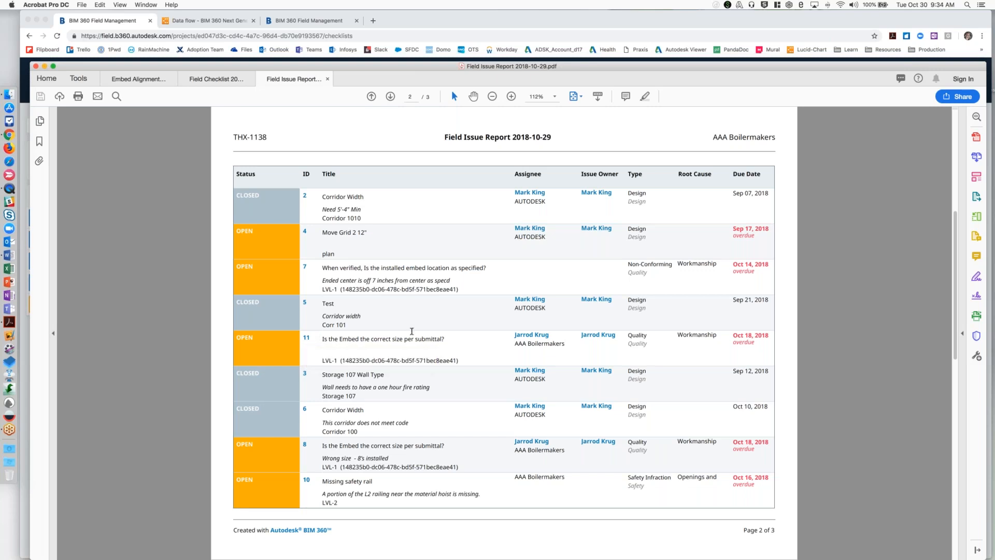
scroll(411, 330, down, 2)
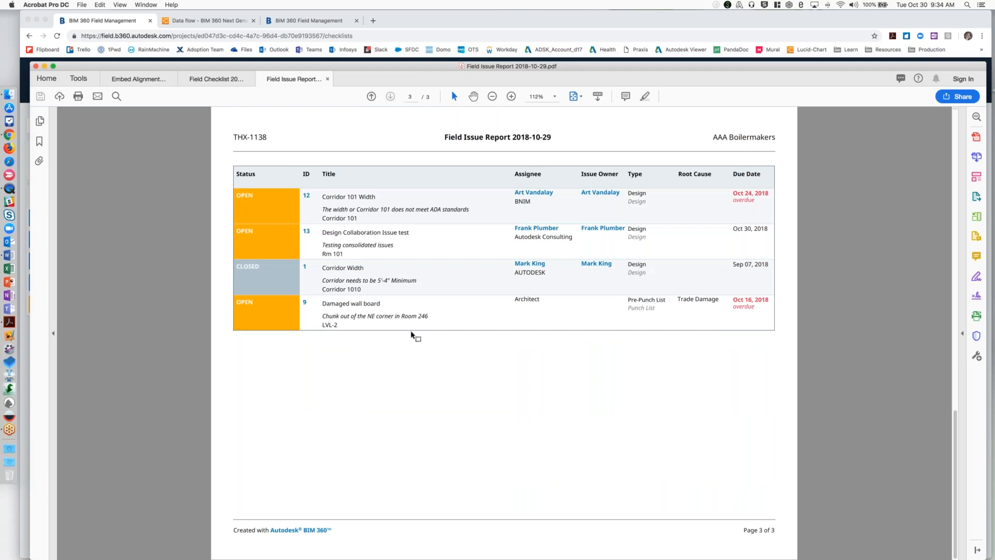
key(Home)
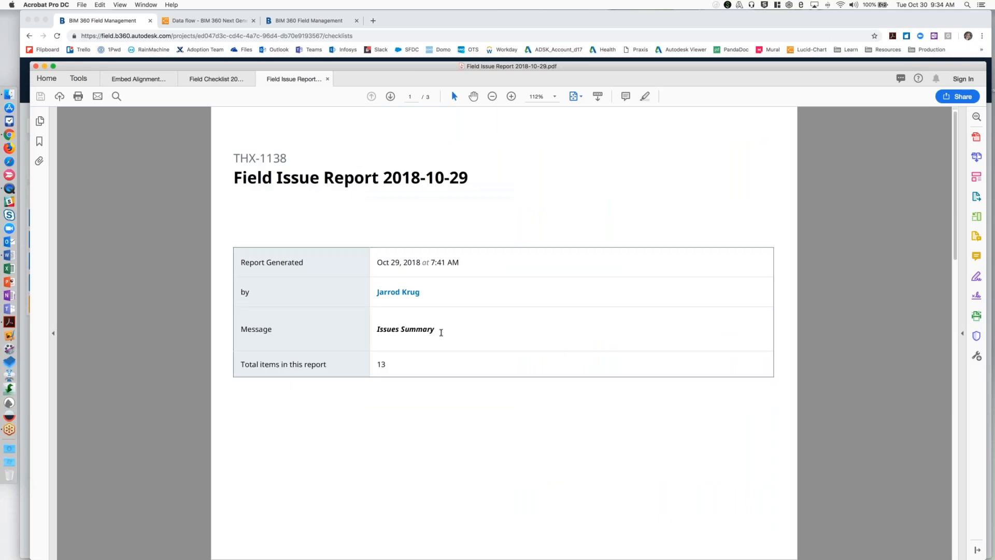
scroll(441, 333, down, 1)
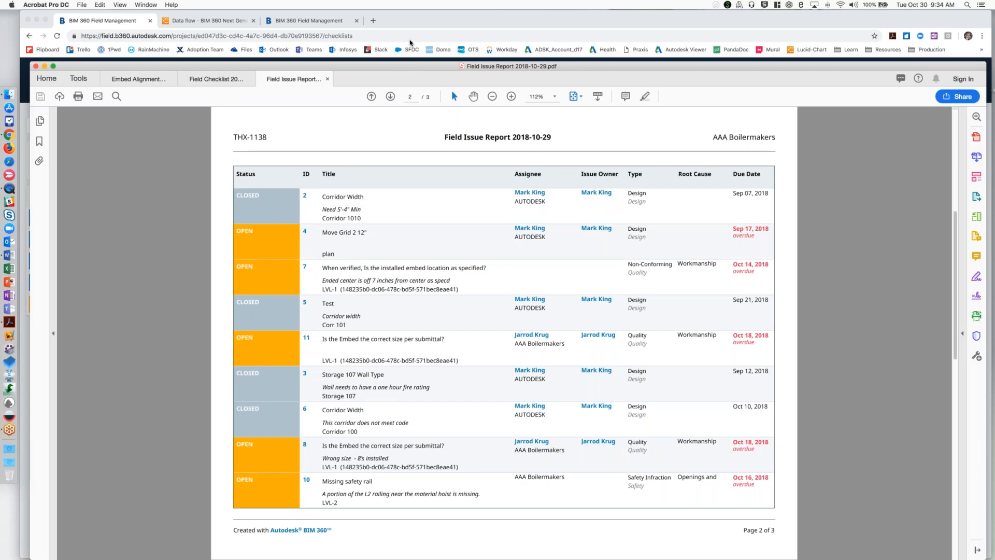
drag(402, 67, 406, 26)
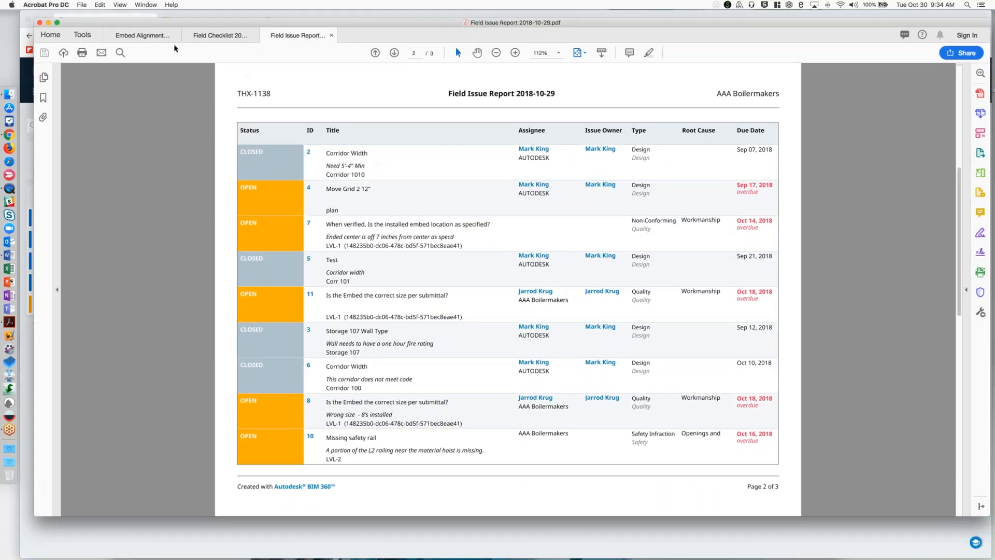
click(153, 38)
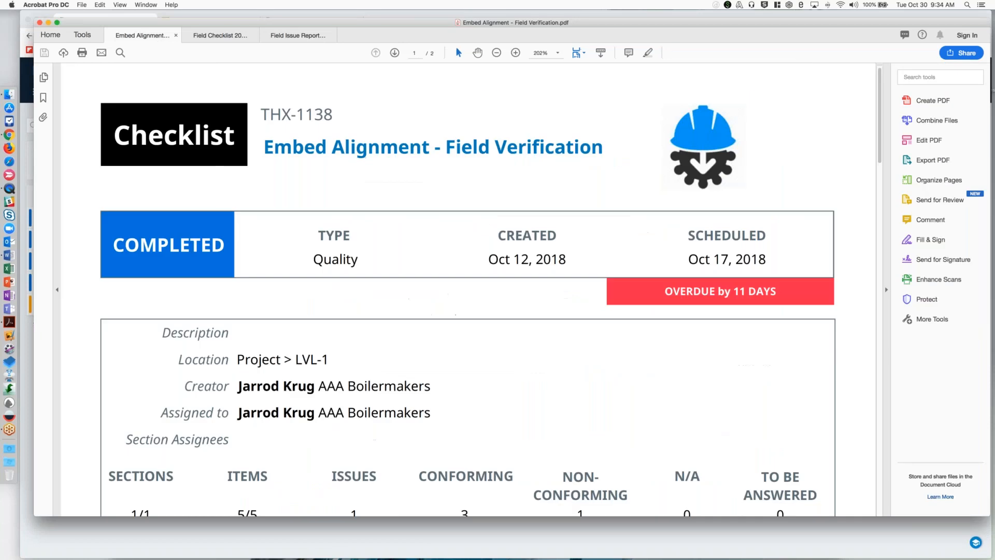
Switch to BIM 360 in Chrome and open Project Home for THX-1138.
key(ctrl+Up)
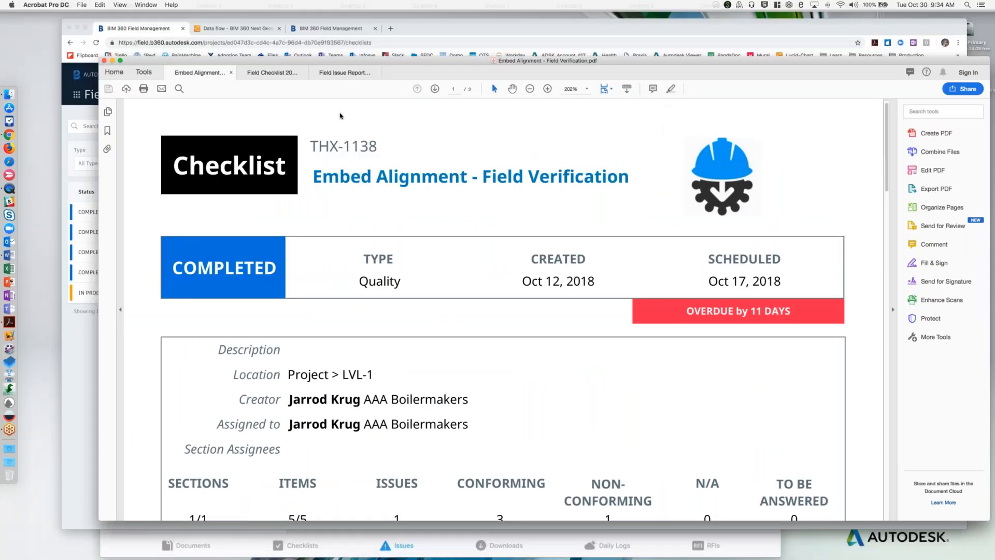
click(433, 294)
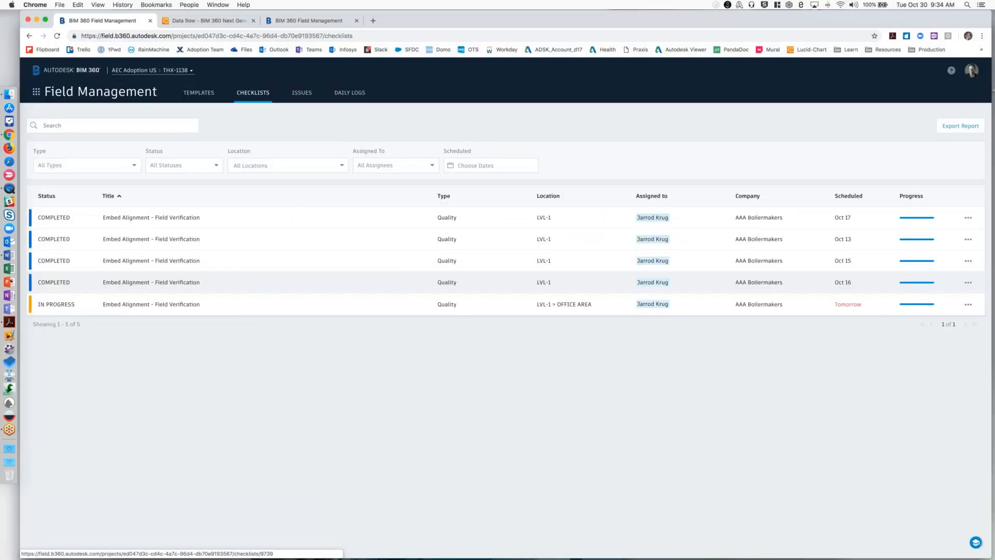
click(38, 92)
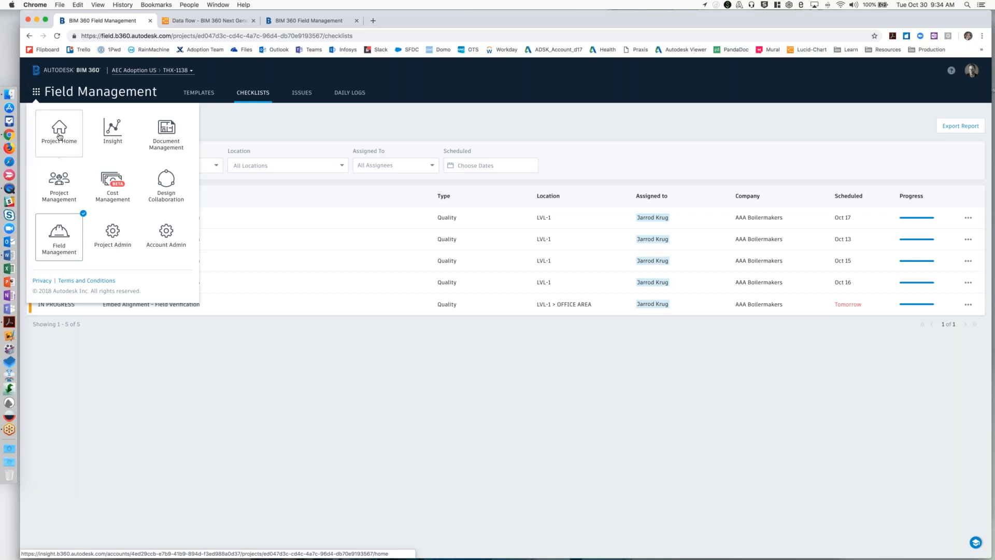
click(59, 136)
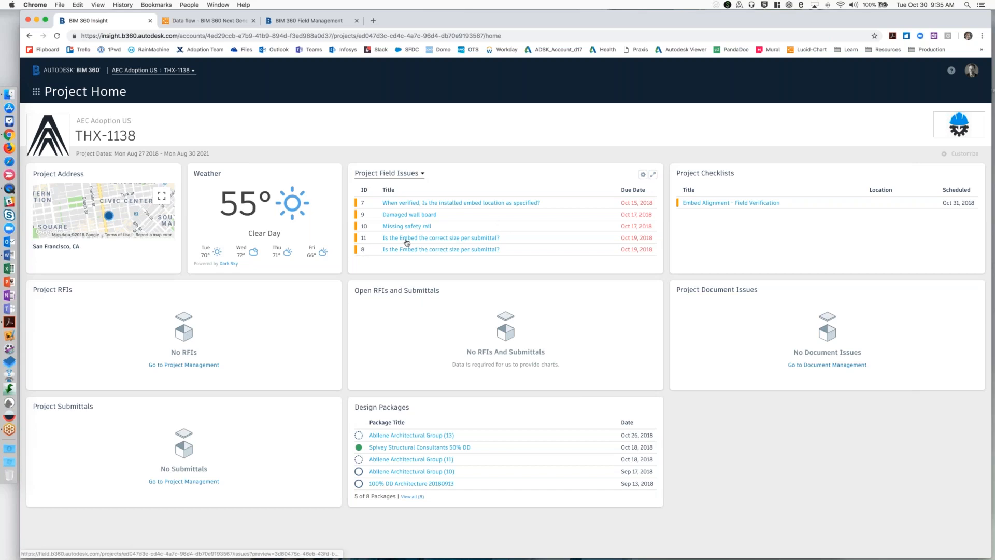
Open field issue 11 from the Project Field Issues card and return to Project Home.
click(439, 240)
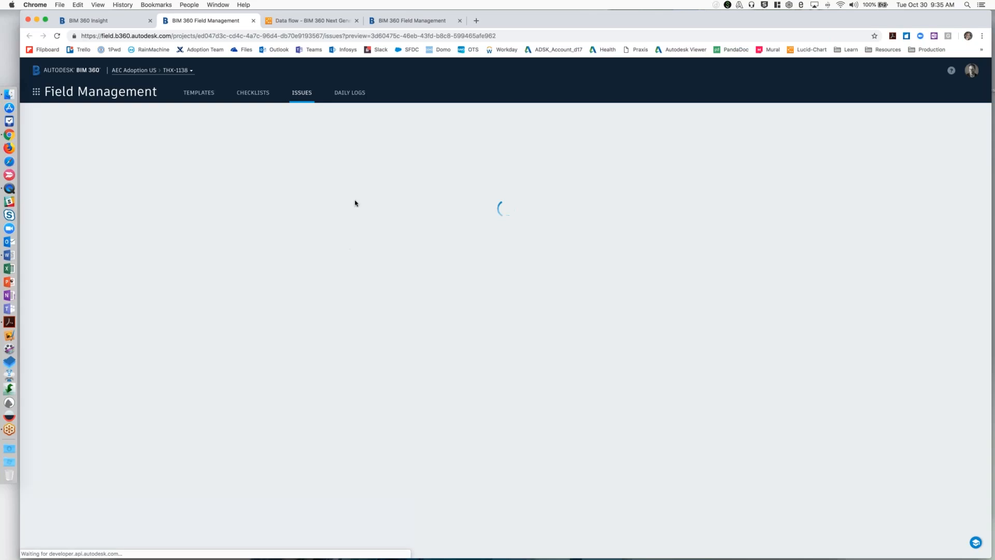
click(103, 22)
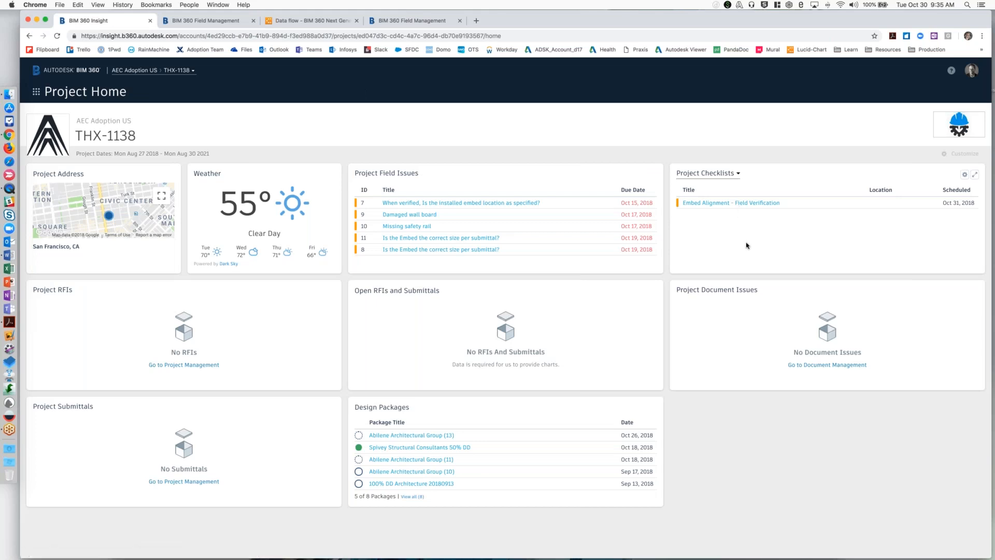
Open the Embed Alignment - Field Verification checklist from the Project Checklists card and view item 1.1's photo enlarged.
click(733, 203)
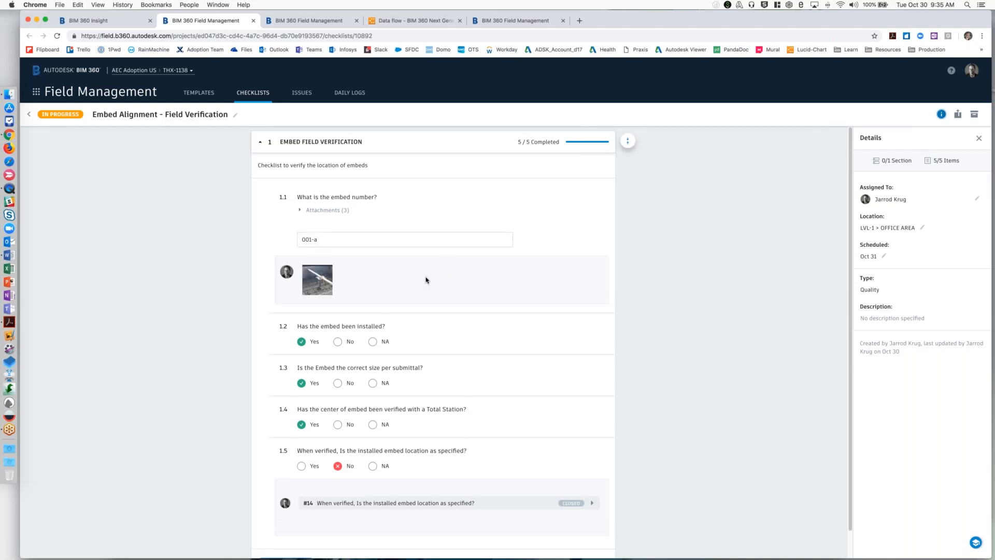
click(320, 290)
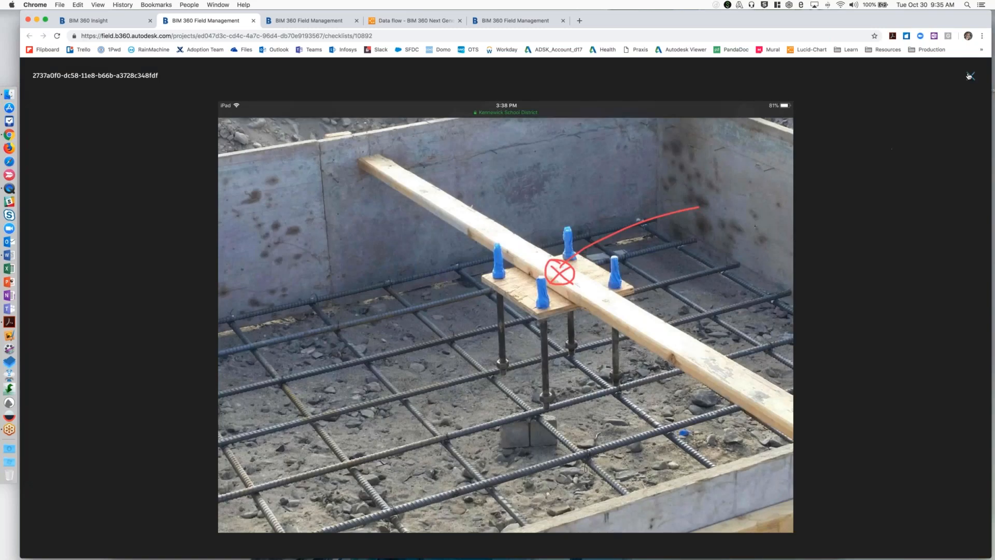
click(970, 76)
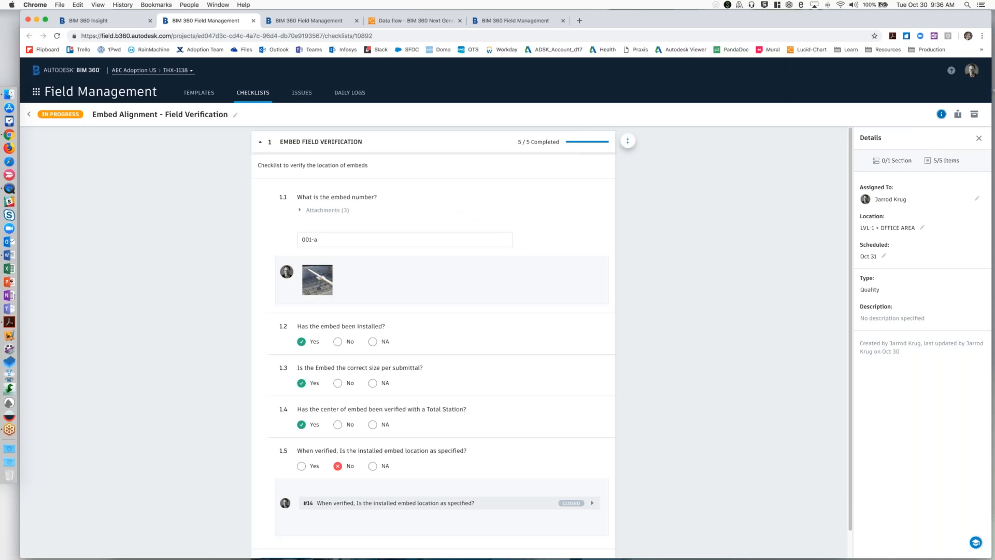
Return to Project Home and review which cards can be displayed, leaving the selection as it is.
click(88, 21)
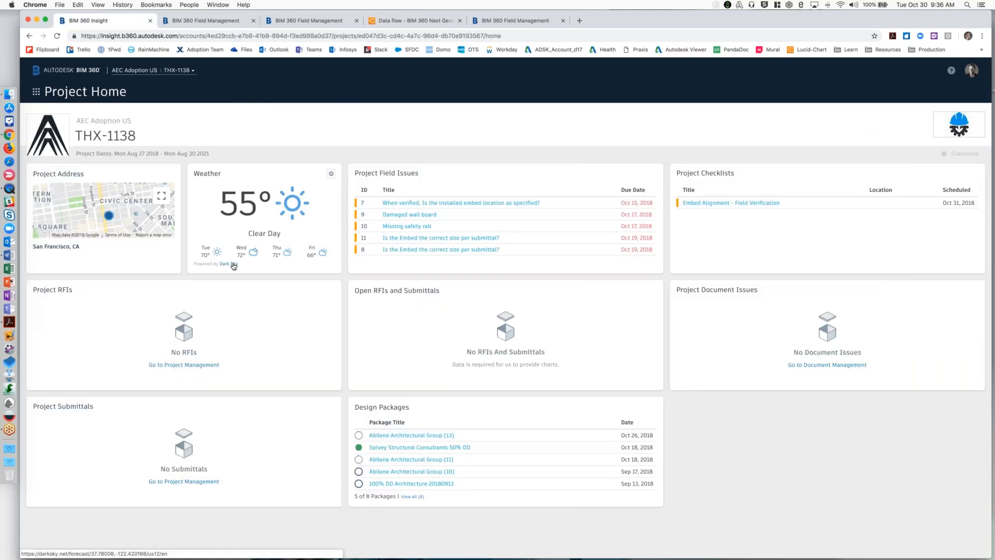
click(966, 155)
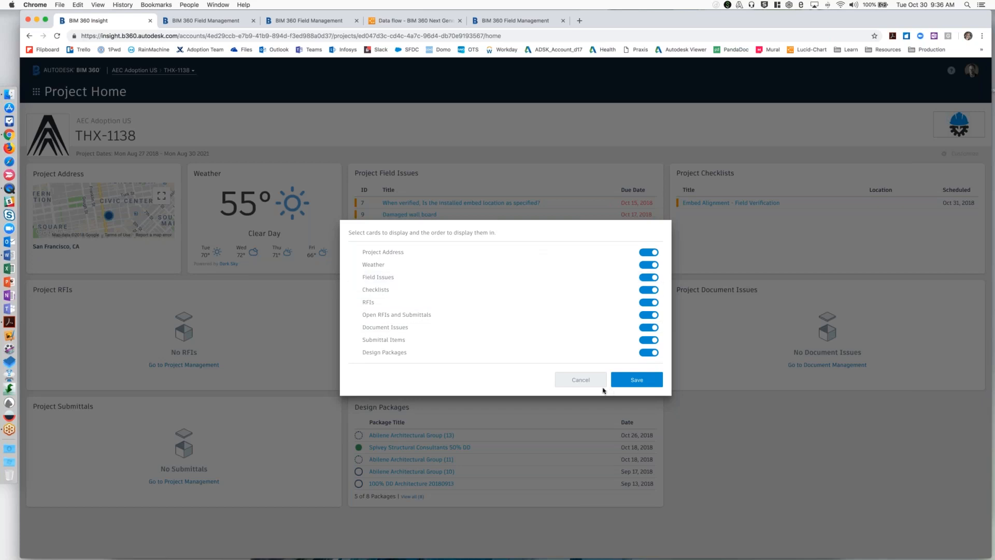
click(580, 379)
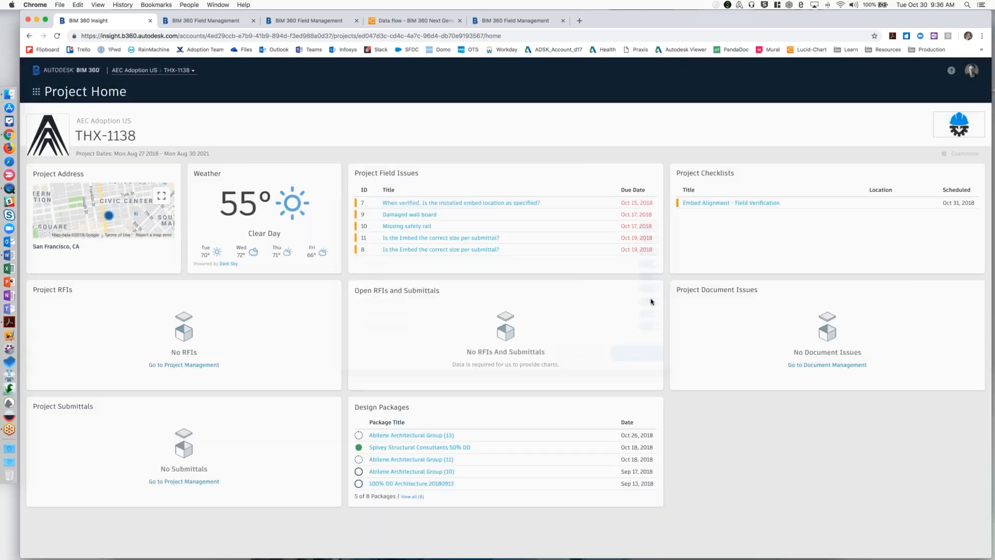
Open the project's Insight dashboard and examine the quality charts for issue root cause, total issues to date and checklist conformance.
click(36, 92)
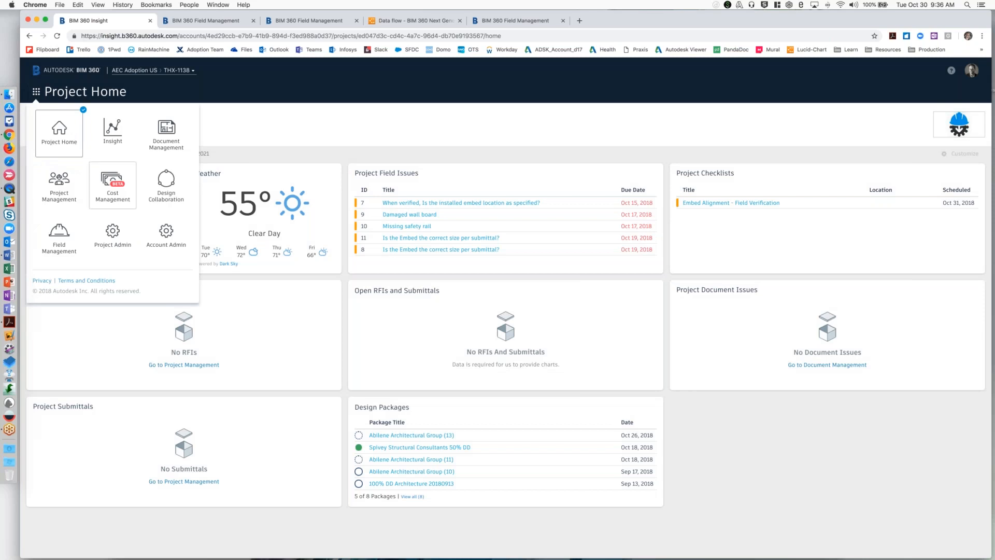
click(115, 139)
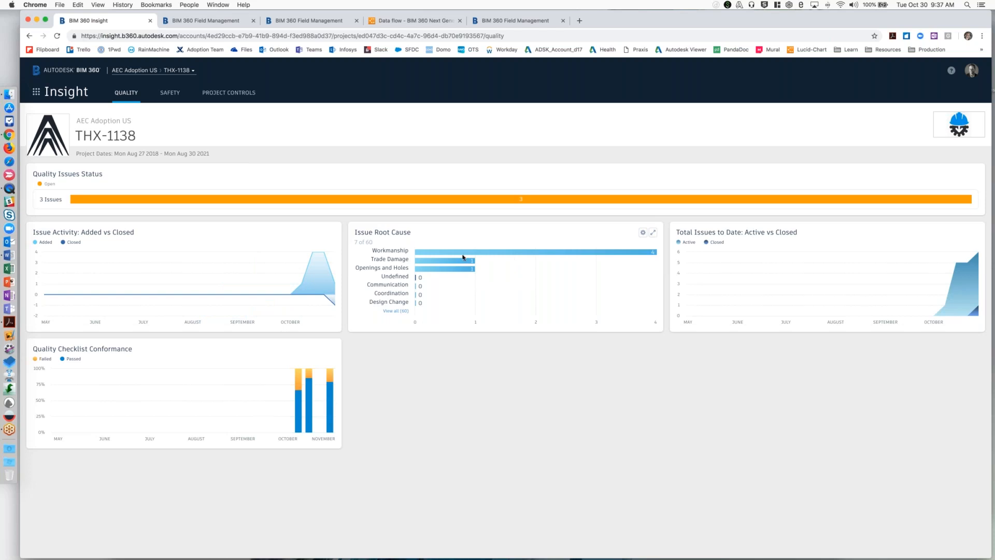
mouse_move(453, 255)
mouse_move(943, 306)
mouse_move(303, 410)
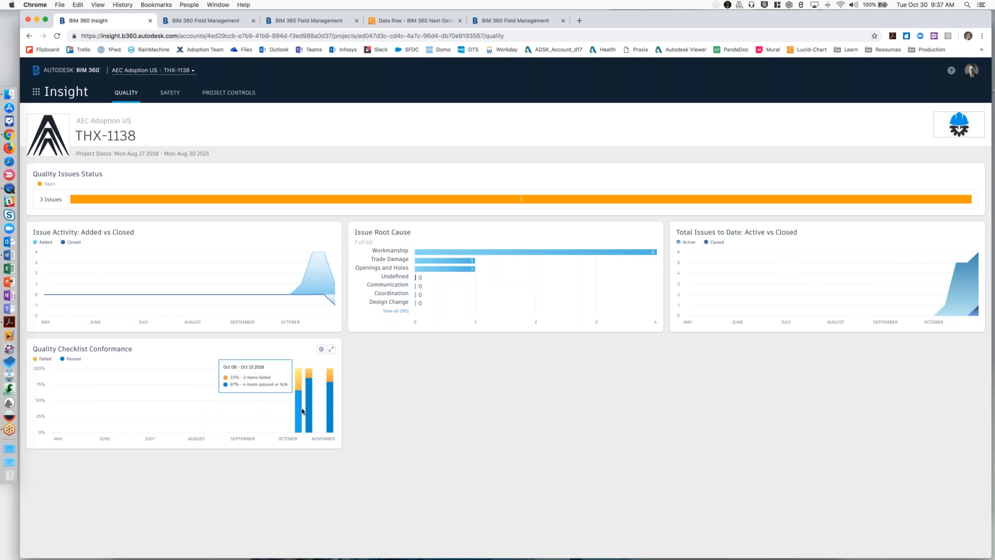
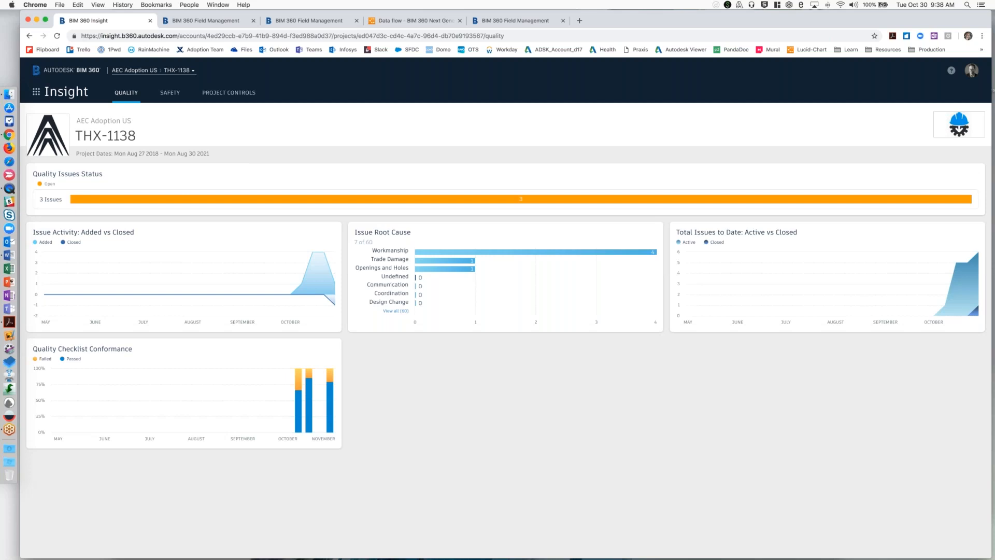
Open the issues list in Field Management and review the activity and details of field issue 14, closing it when done.
click(37, 93)
click(61, 230)
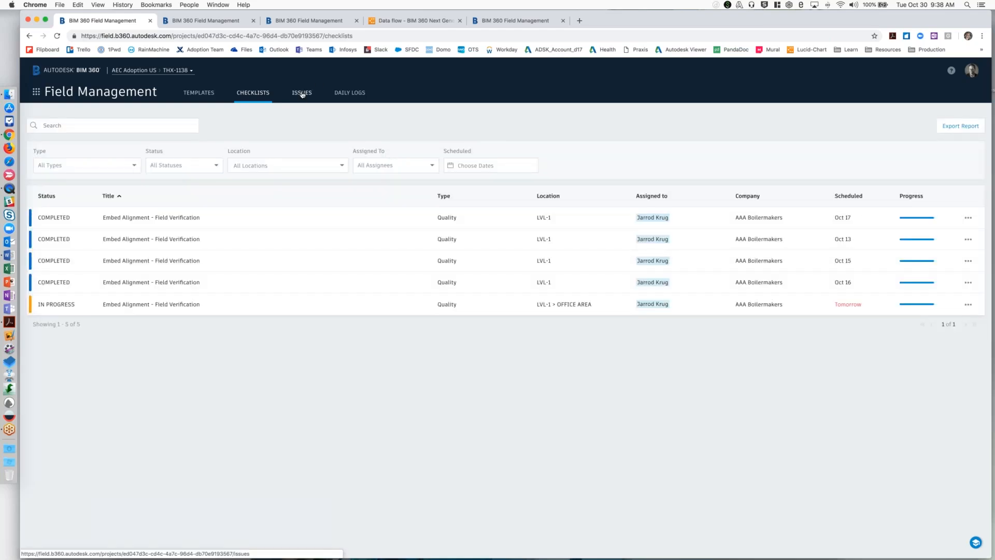
click(302, 93)
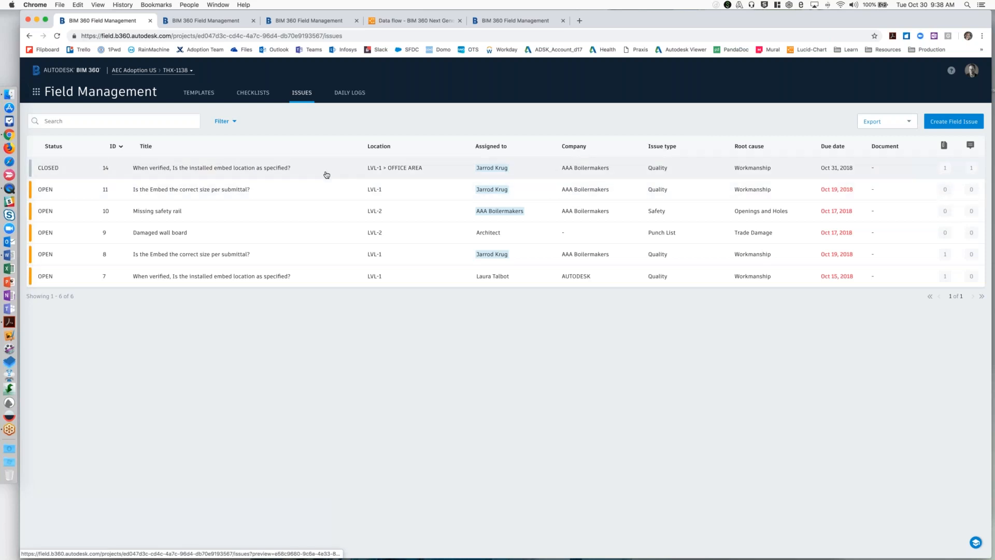
click(211, 168)
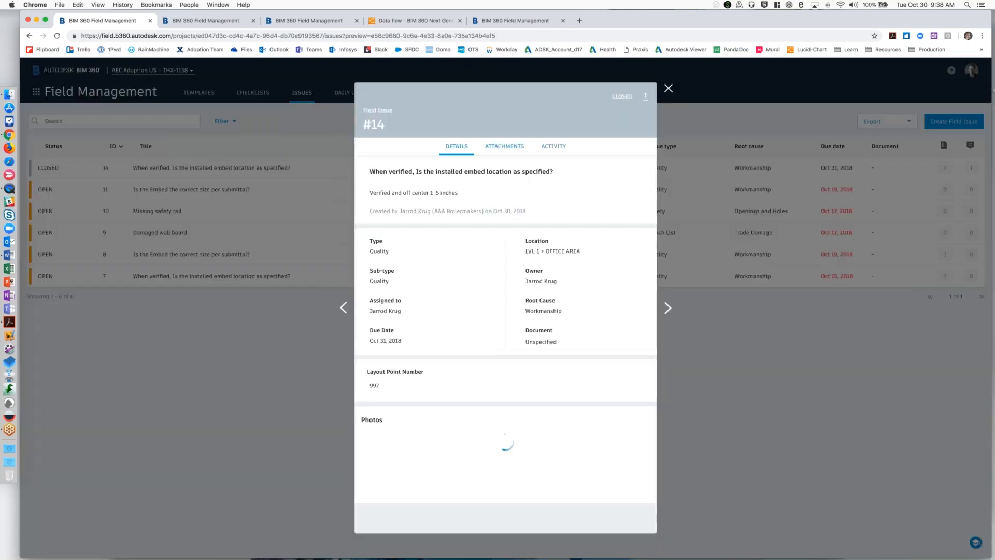
click(554, 146)
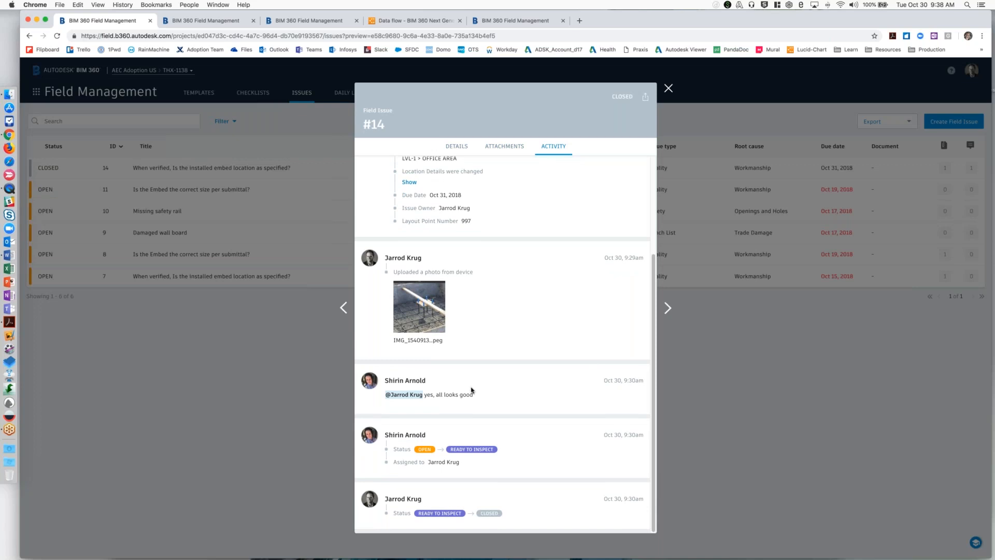
click(457, 146)
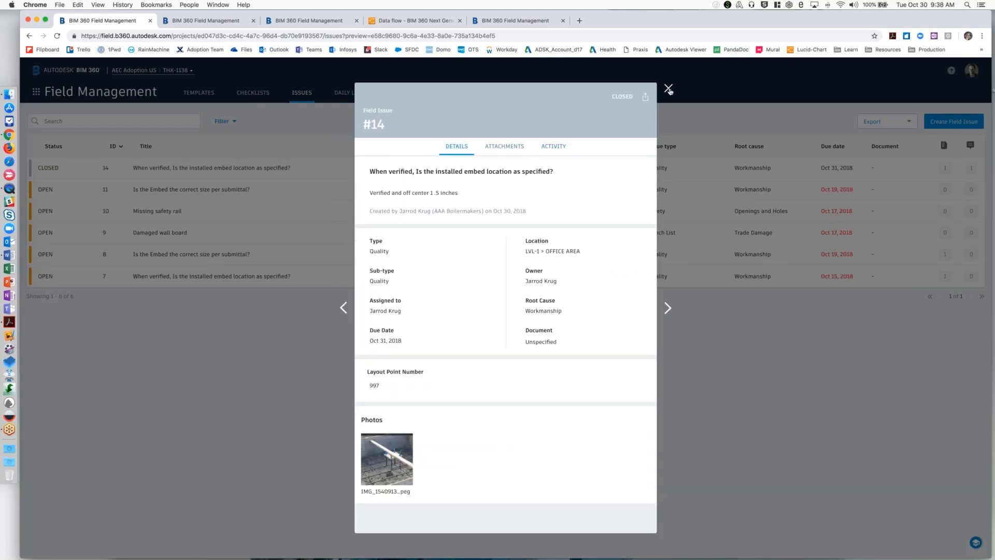
click(668, 89)
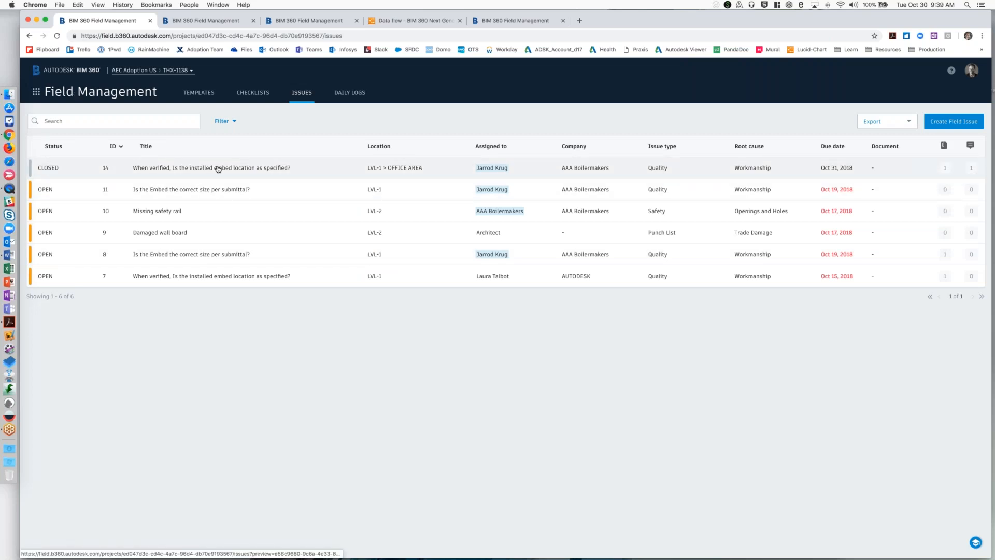
Check the filter options of the issues list, and reopen field issue 14 to read its activity history.
click(235, 123)
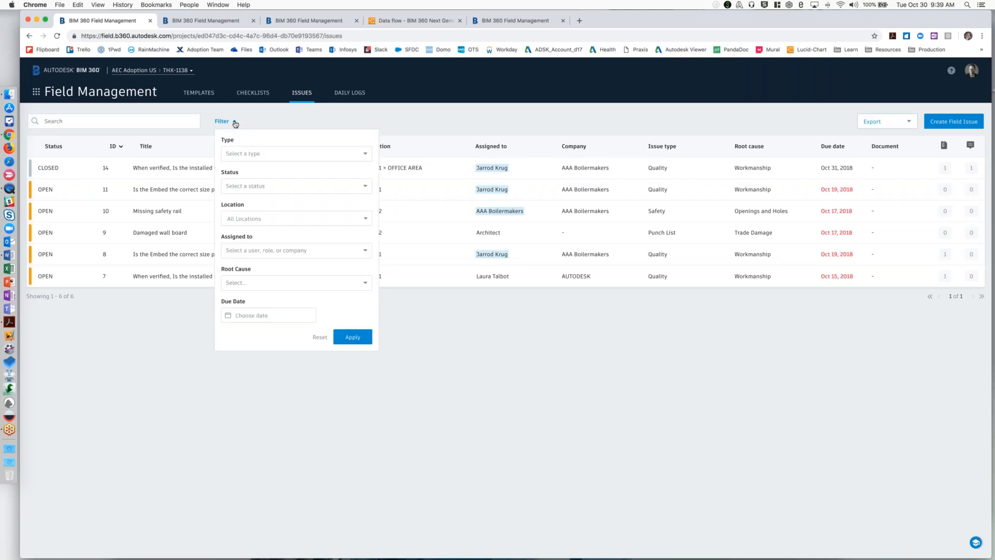
click(555, 425)
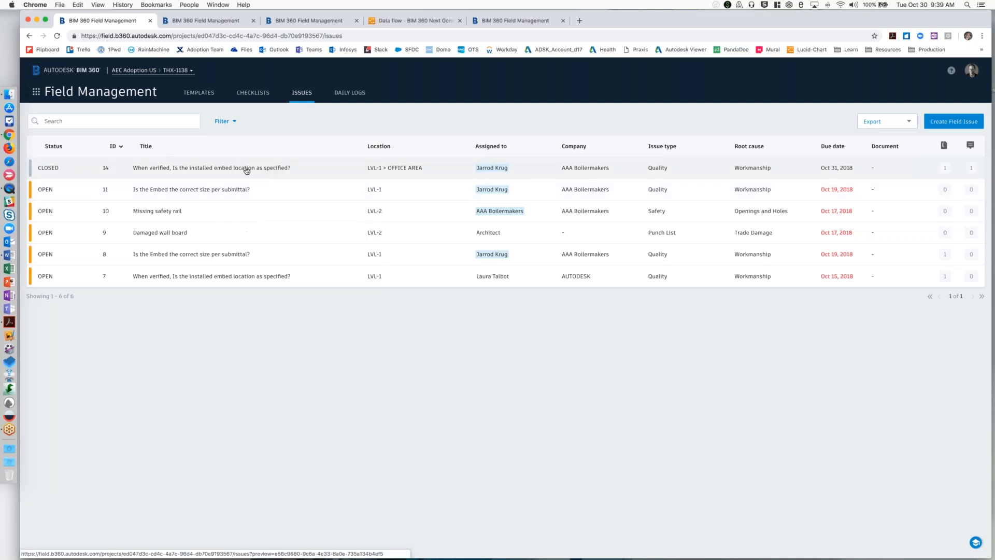
click(247, 170)
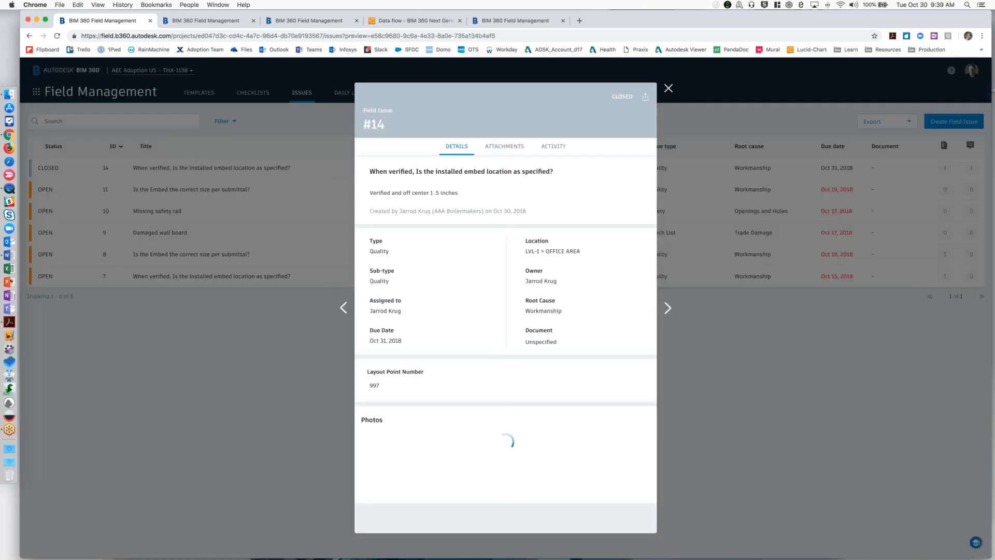
click(554, 147)
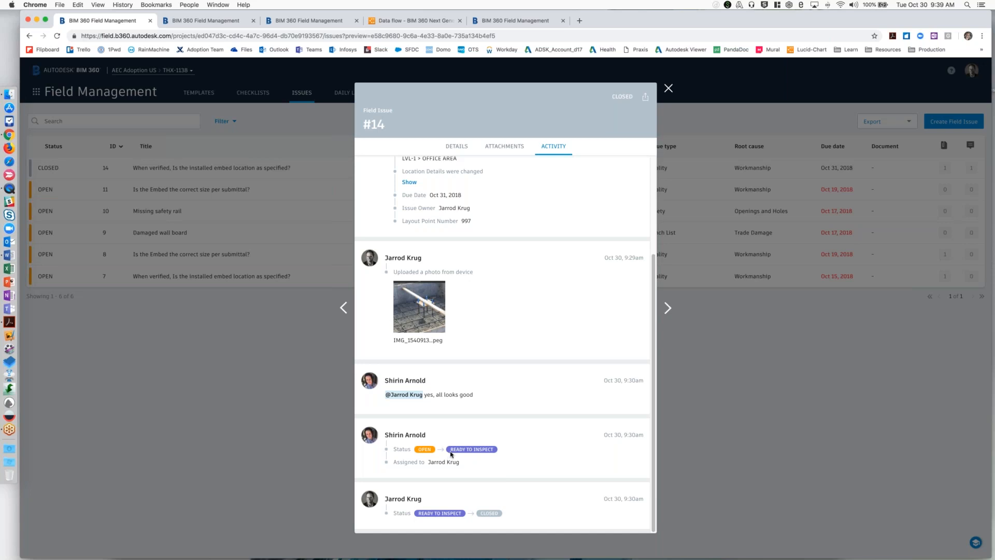
click(668, 89)
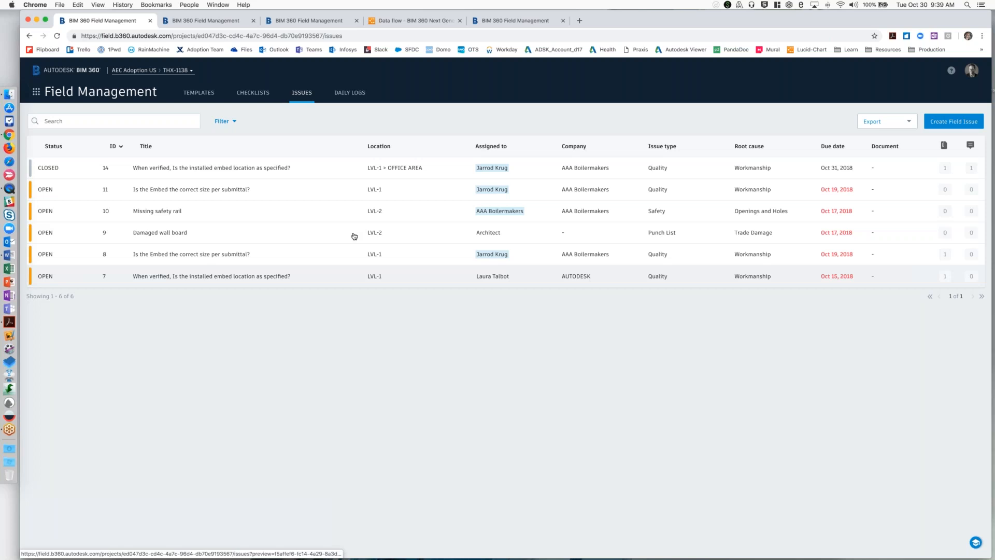
Switch to the mirrored iPad in QuickTime Player and view the project's Docs Issues list.
key(ctrl+Up)
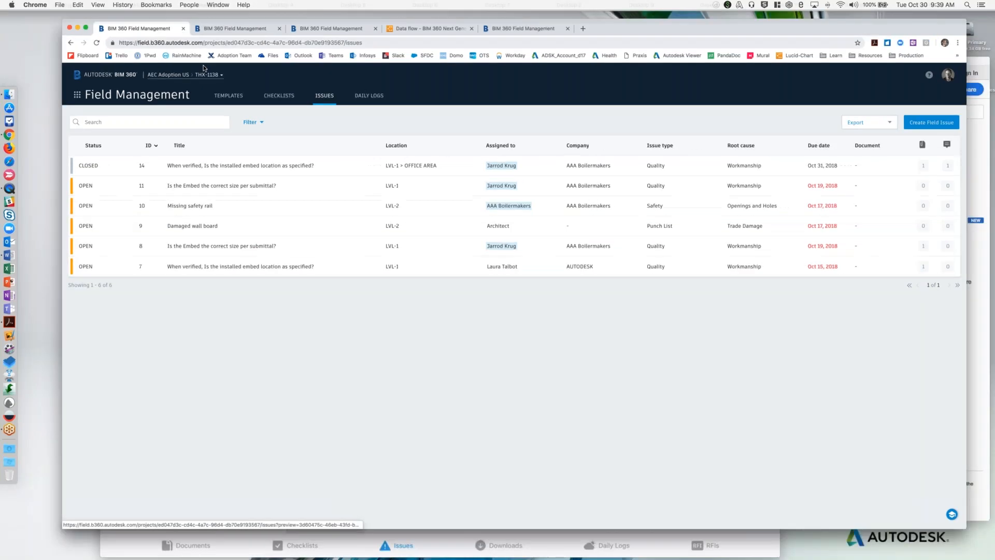
click(200, 379)
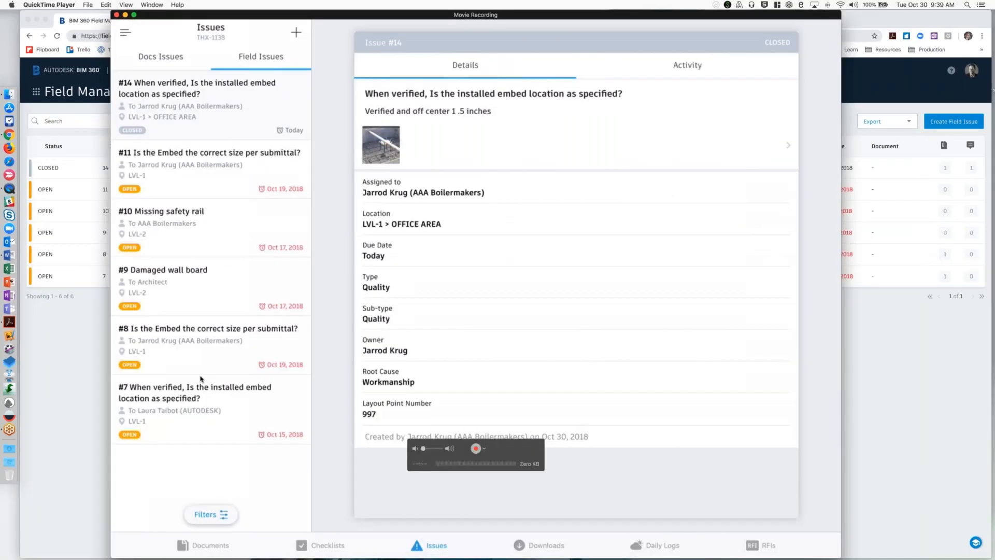
click(155, 56)
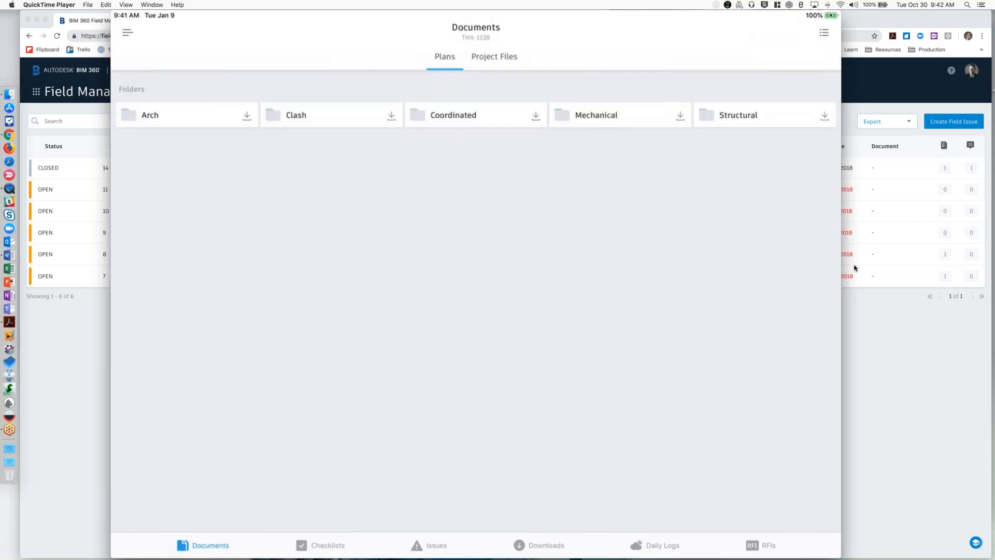
mouse_move(622, 313)
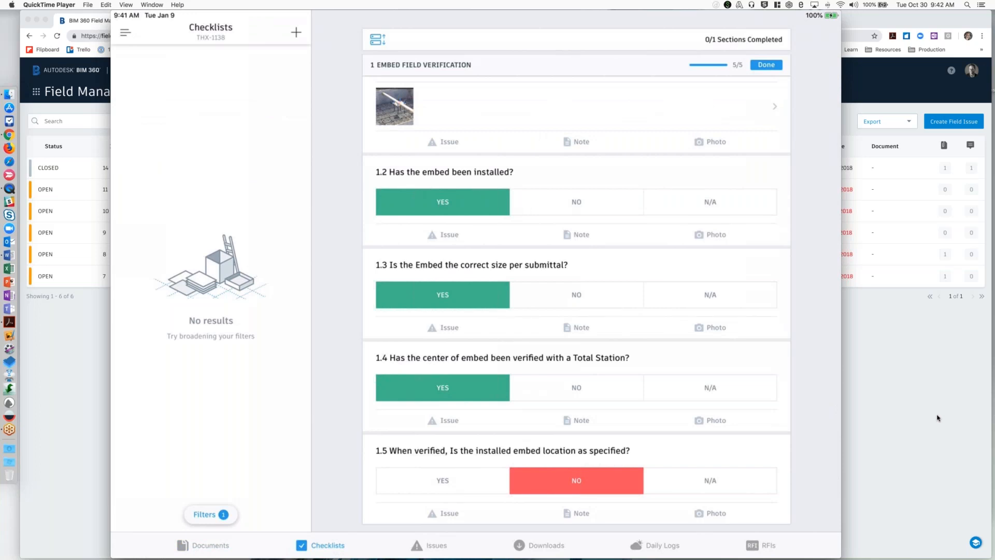
Return to Chrome and open the Field Management checklist templates to check the template import option.
click(931, 380)
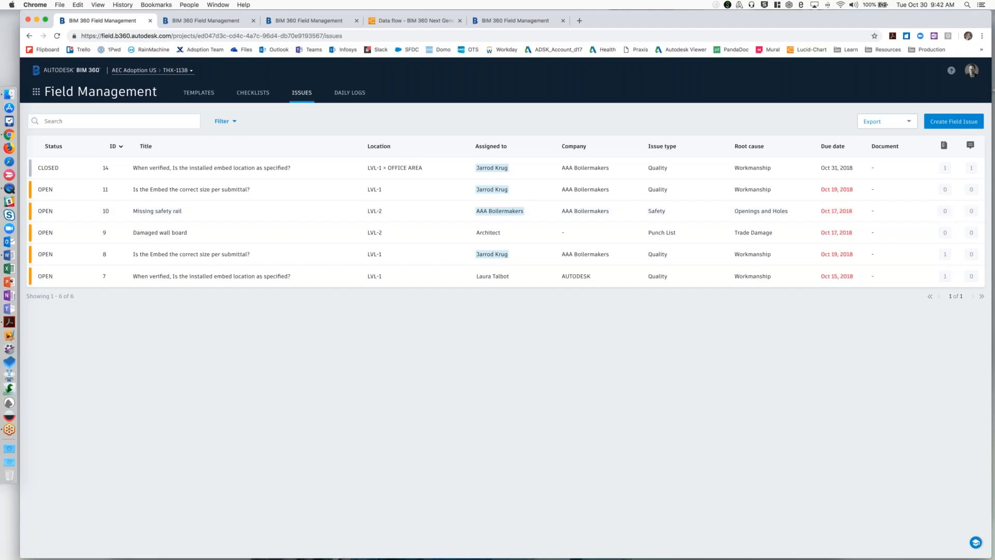
click(198, 92)
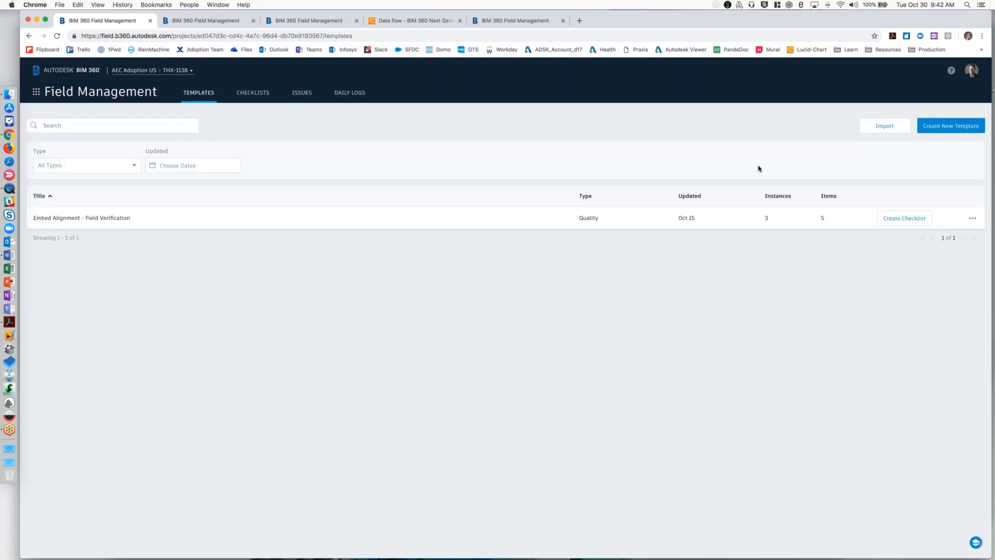
click(889, 129)
Switch to Acrobat, make the window taller and show the Embed Alignment - Field Verification report at 100% zoom.
mouse_move(0, 0)
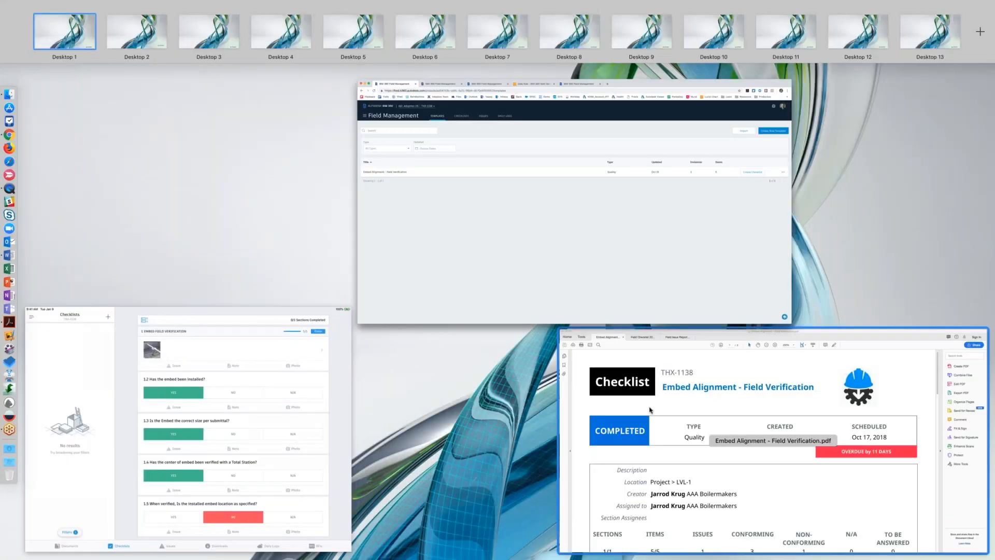
click(650, 410)
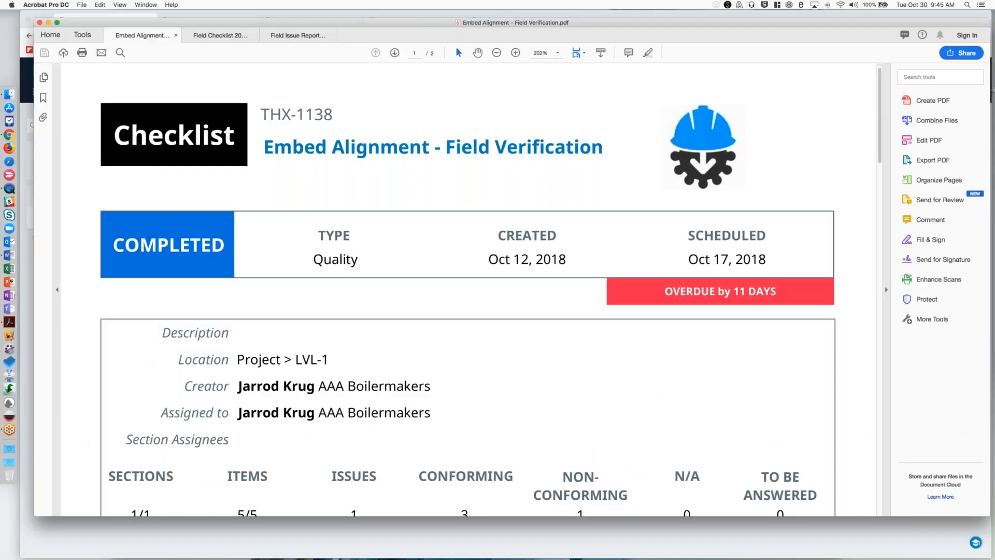
drag(974, 516, 974, 559)
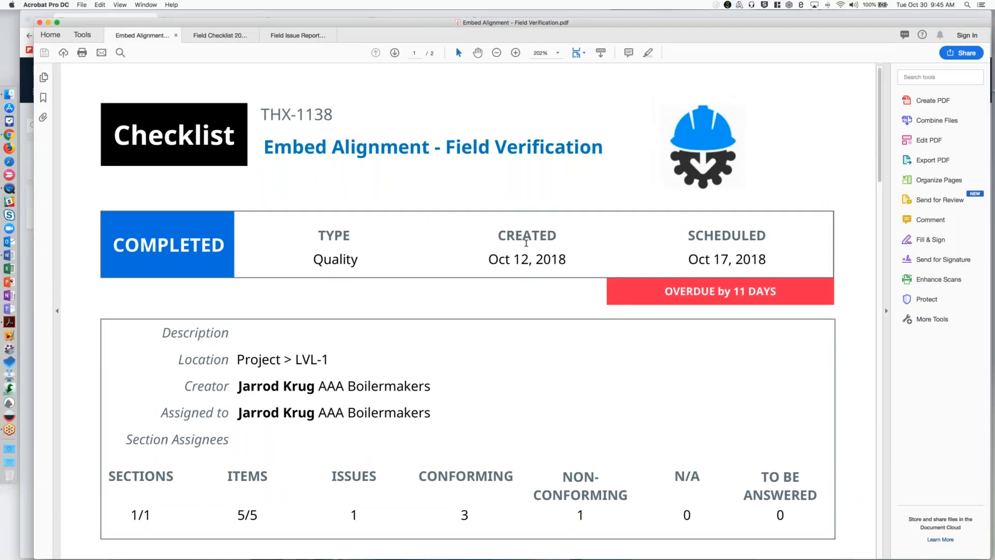
key(super+minus)
key(super+minus)
key(super+minus)
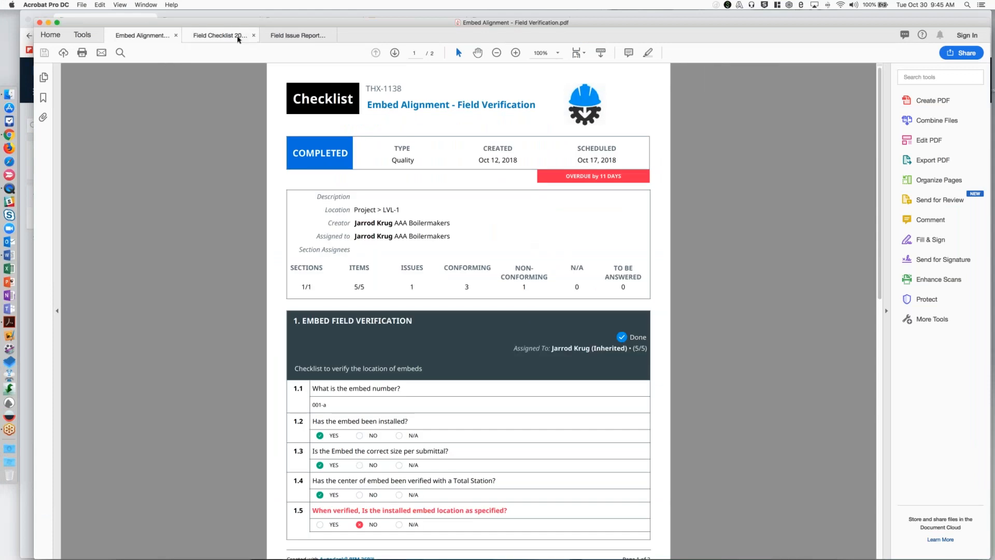
View the Field Checklist 2018-10-30 report at 100% zoom and look through the Field Issue Report 2018-10-29.
click(238, 40)
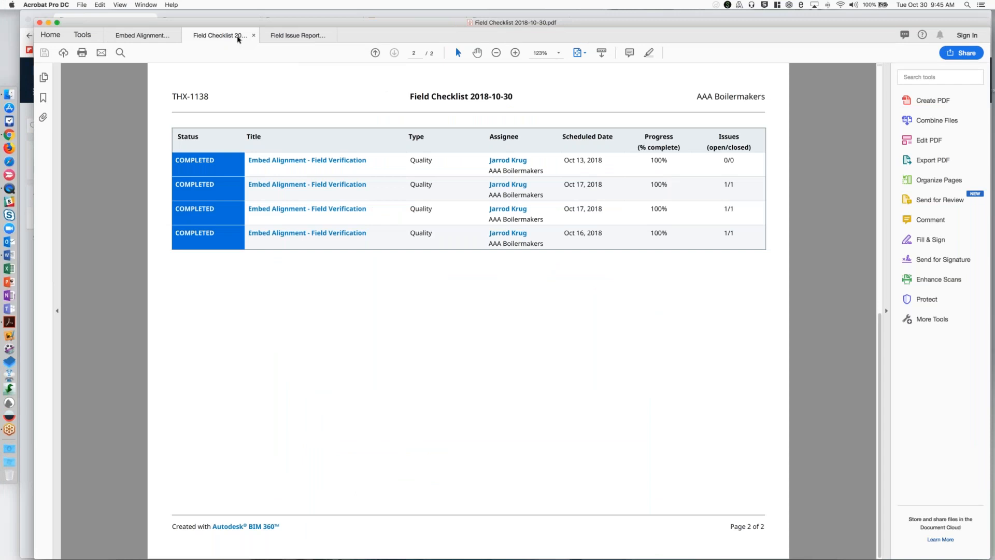
key(super+minus)
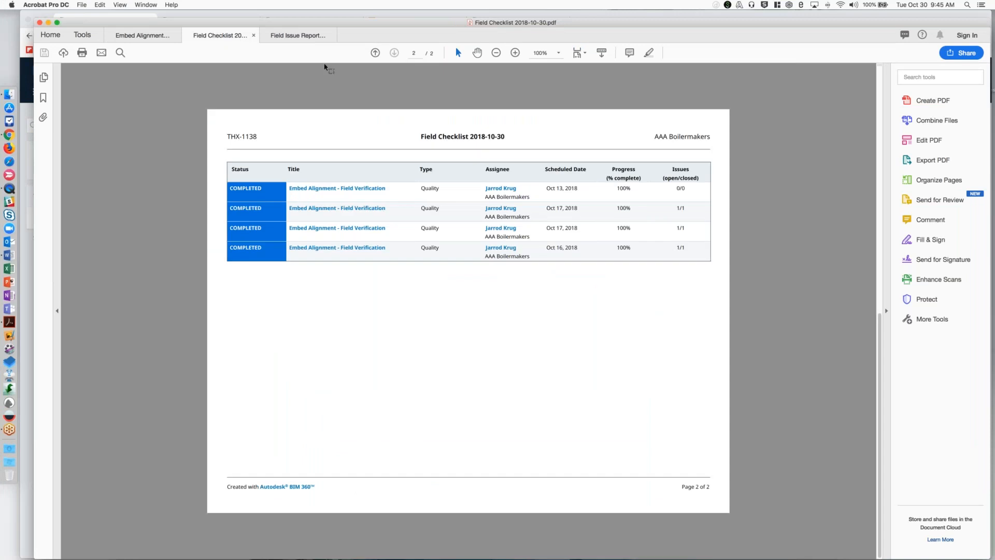
click(305, 39)
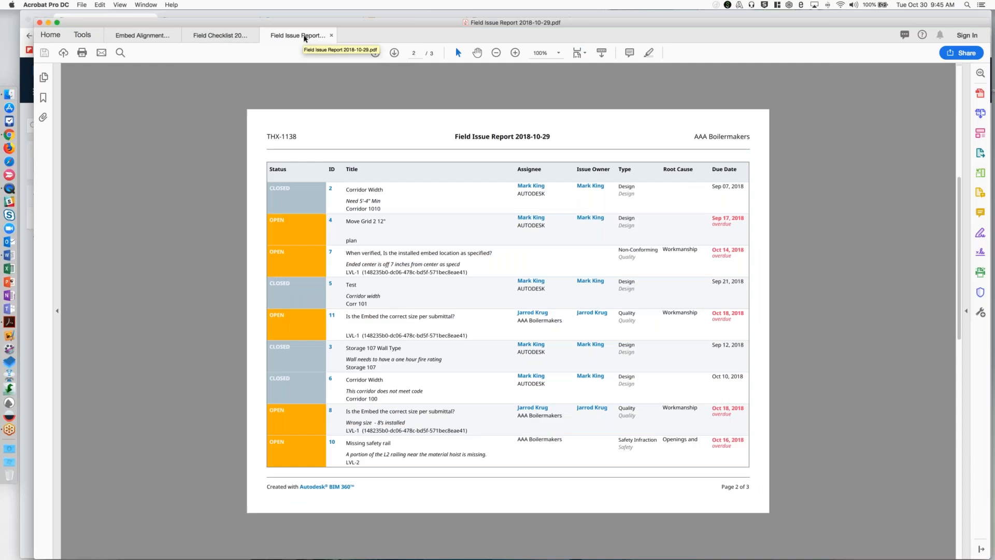
scroll(586, 261, down, 2)
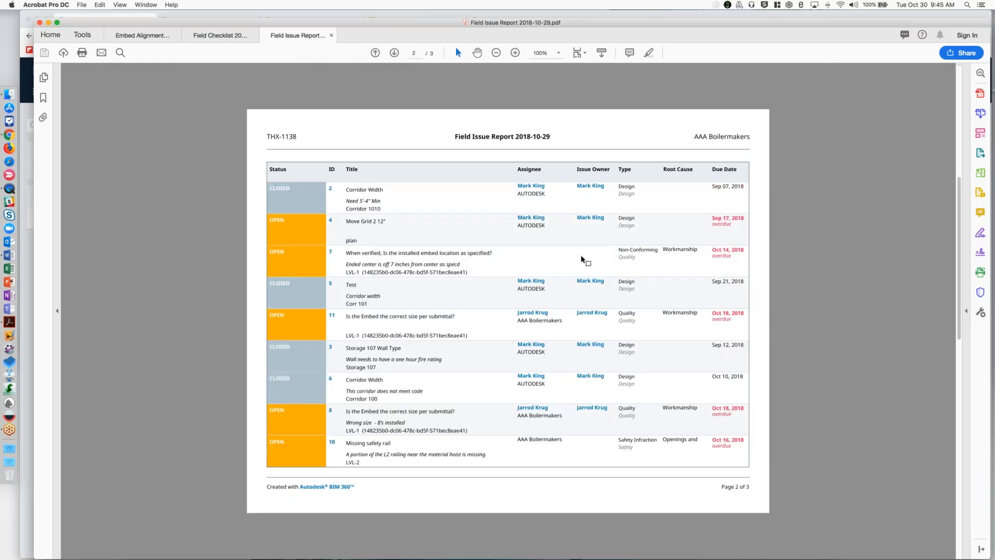
scroll(581, 257, up, 2)
scroll(581, 257, down, 2)
Review both pages of the Embed Alignment - Field Verification report, including the issue linked to item 1.5.
click(143, 36)
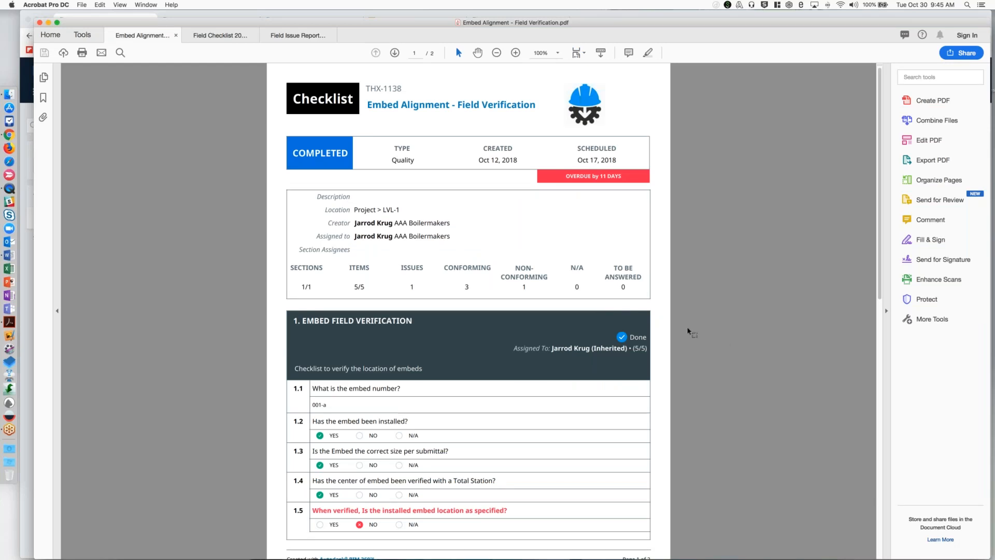
scroll(688, 331, down, 3)
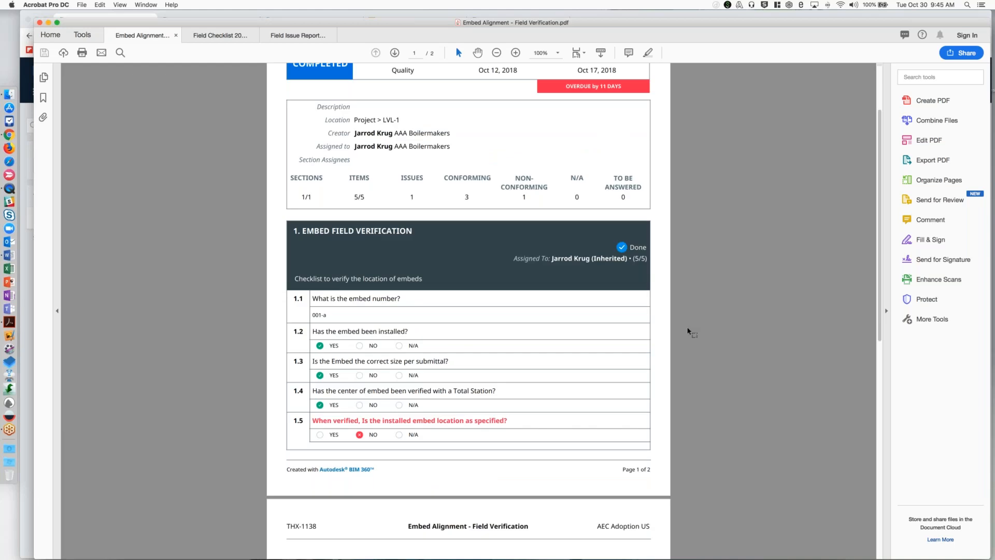
scroll(680, 333, down, 6)
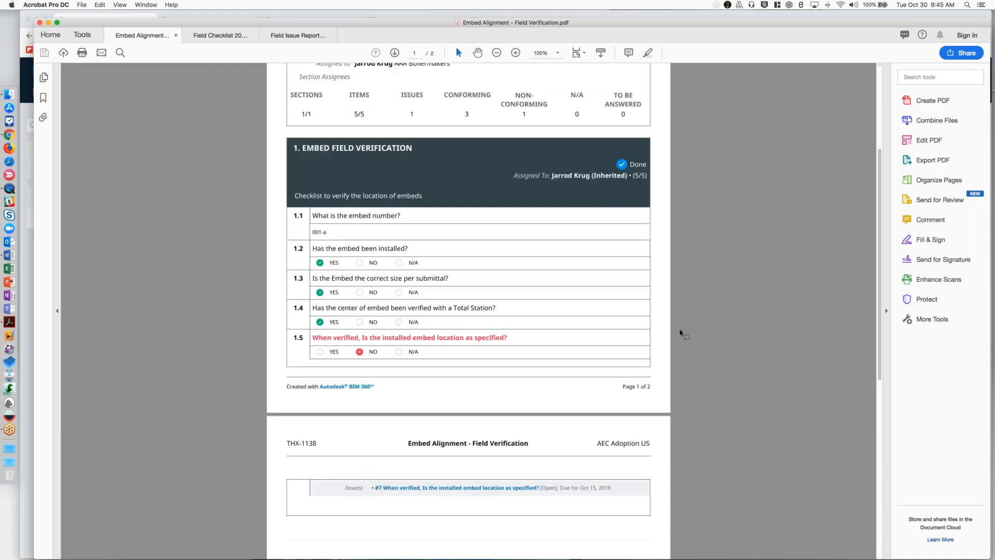
scroll(681, 333, down, 10)
scroll(682, 333, up, 3)
scroll(680, 333, up, 12)
scroll(681, 333, up, 3)
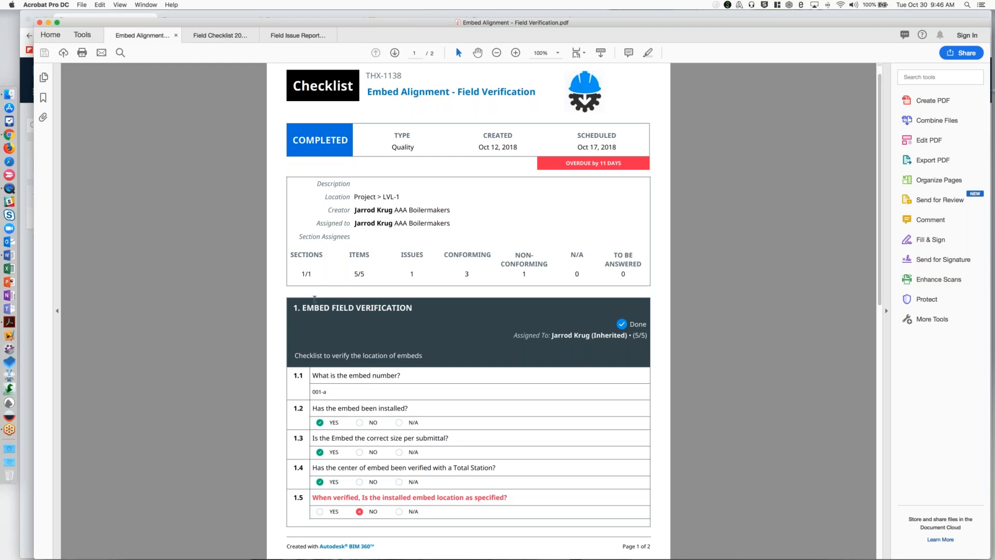
Return to Chrome and open the Issue Types settings of the Field Management service in Project Admin.
click(28, 290)
click(36, 93)
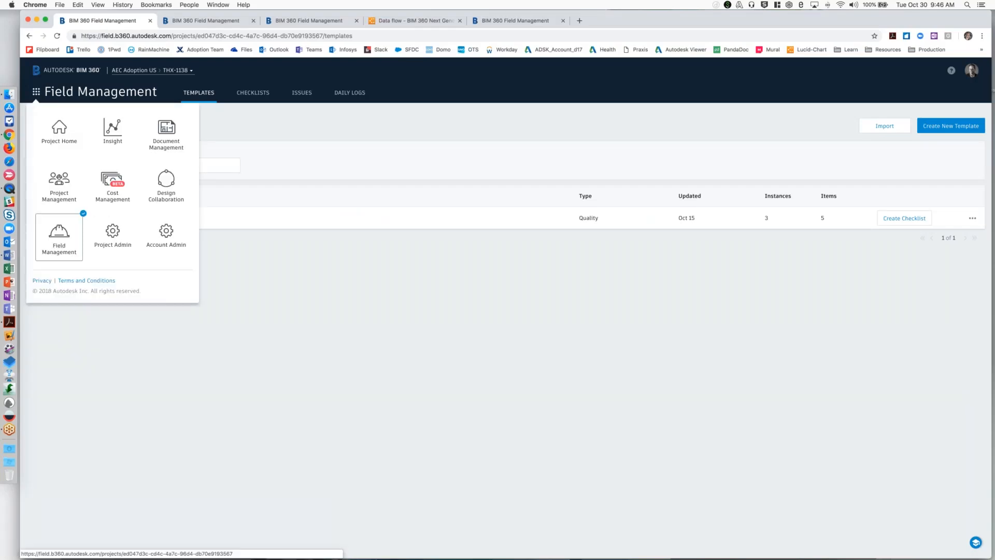
click(106, 246)
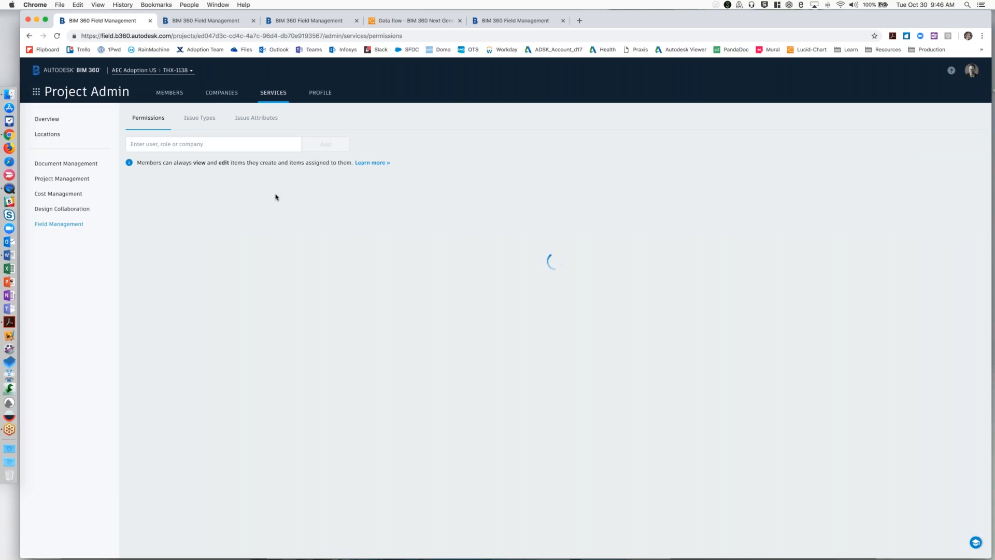
click(211, 119)
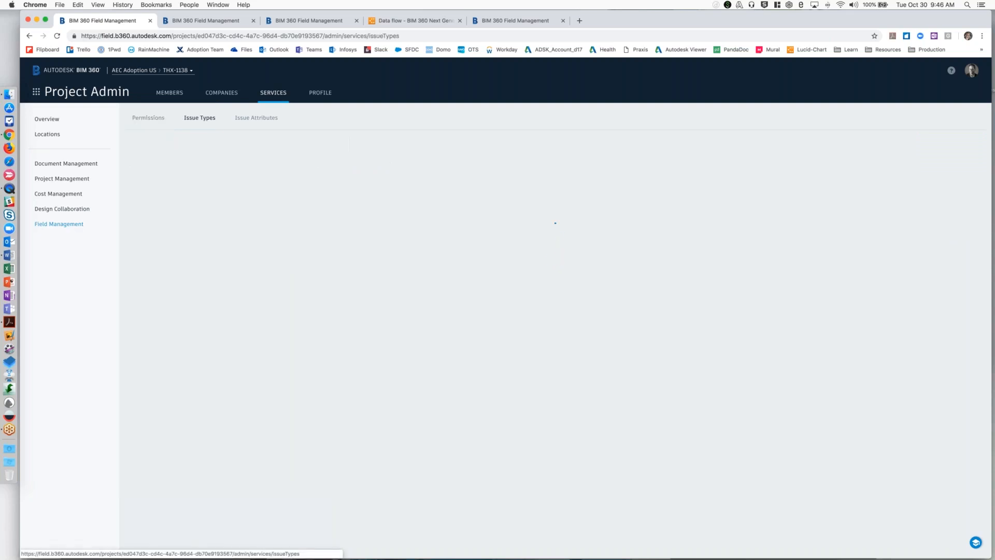